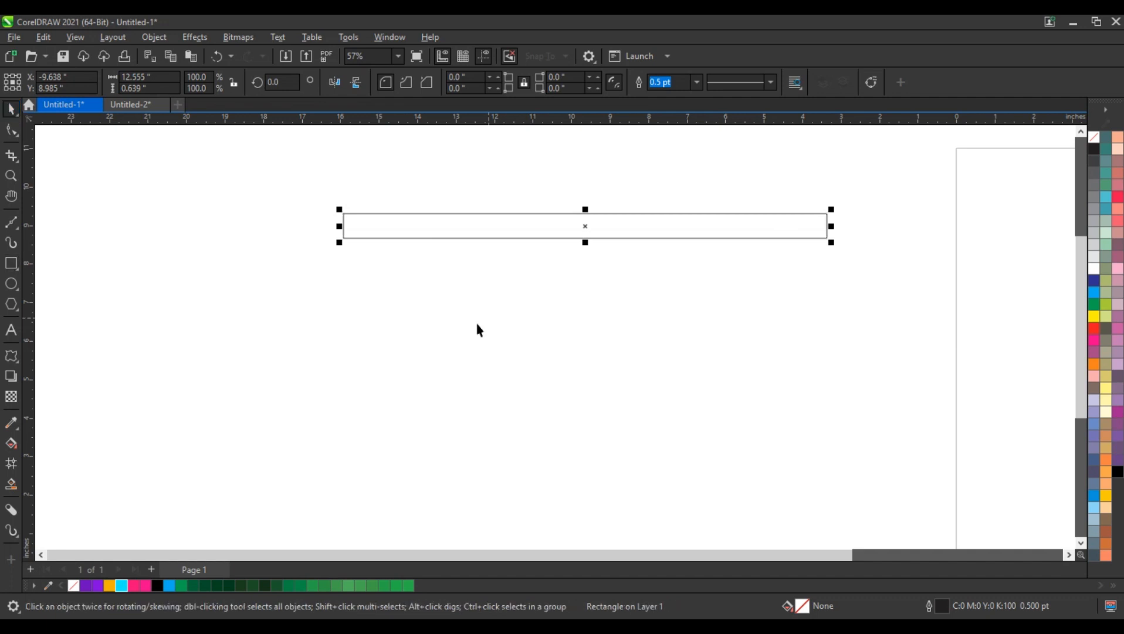
- Stack three more copies of the thin rectangle directly below it, edge to edge
left_click_drag(585, 209, 590, 263)
key("ctrl+r")
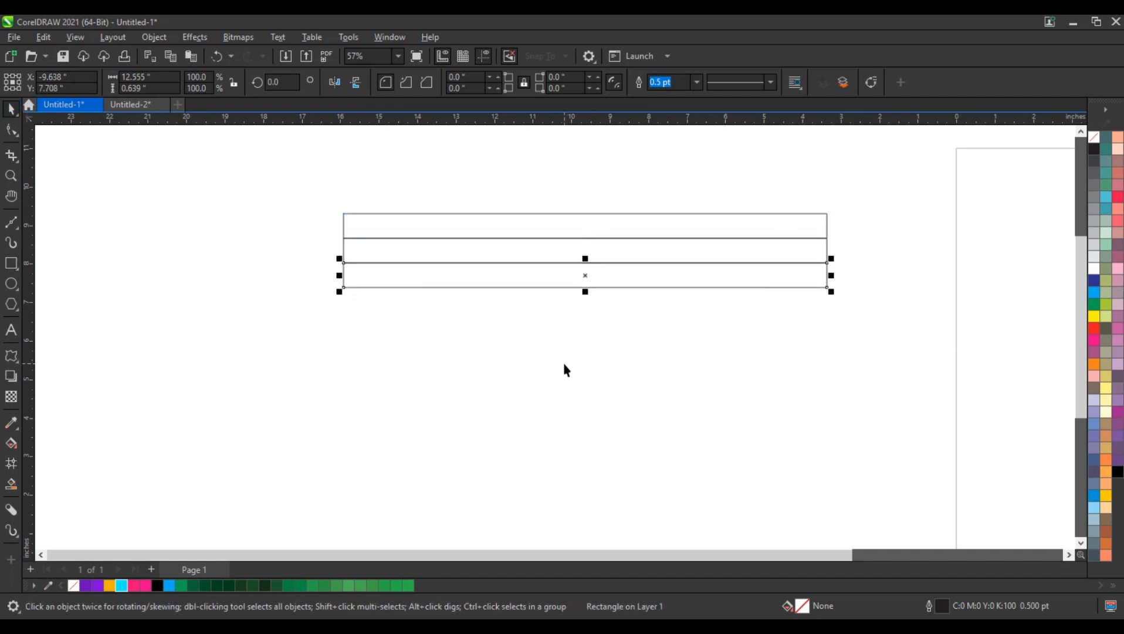
key("ctrl+r")
- Fill the four stacked rectangles from top to bottom with violet, orange, cyan and pink
left_click(353, 226)
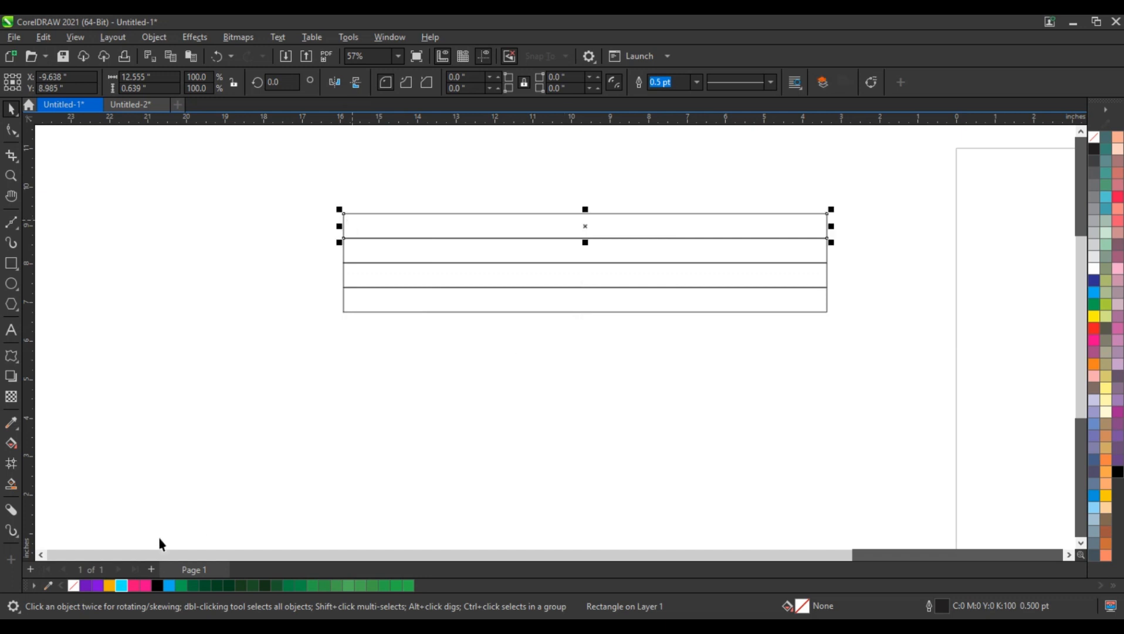
left_click(98, 584)
left_click(368, 267)
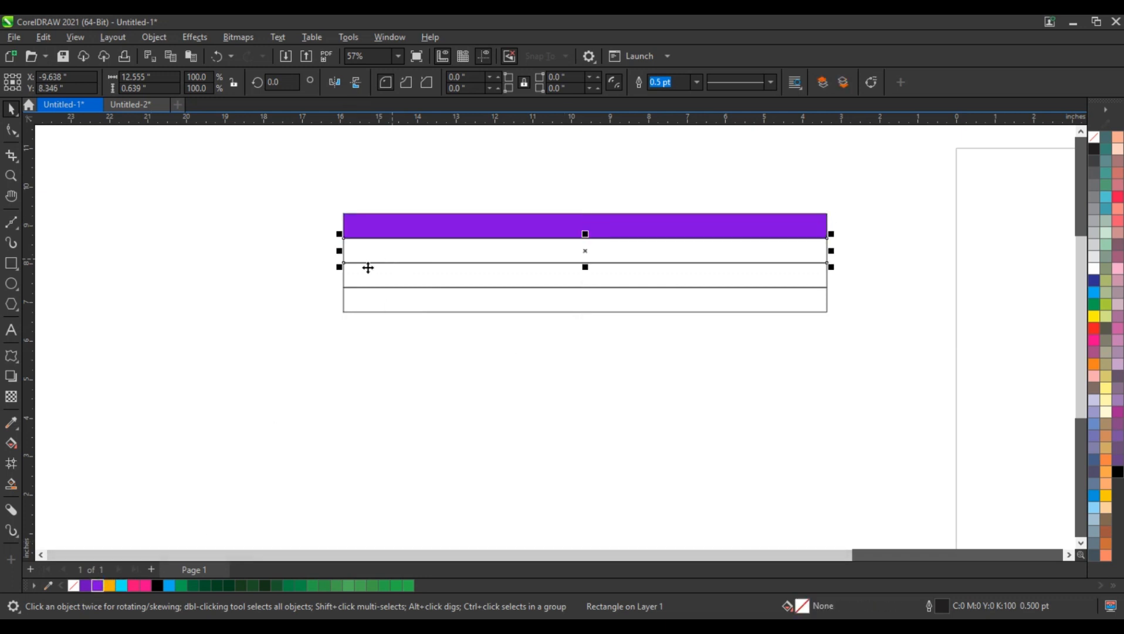
left_click(110, 586)
left_click(360, 287)
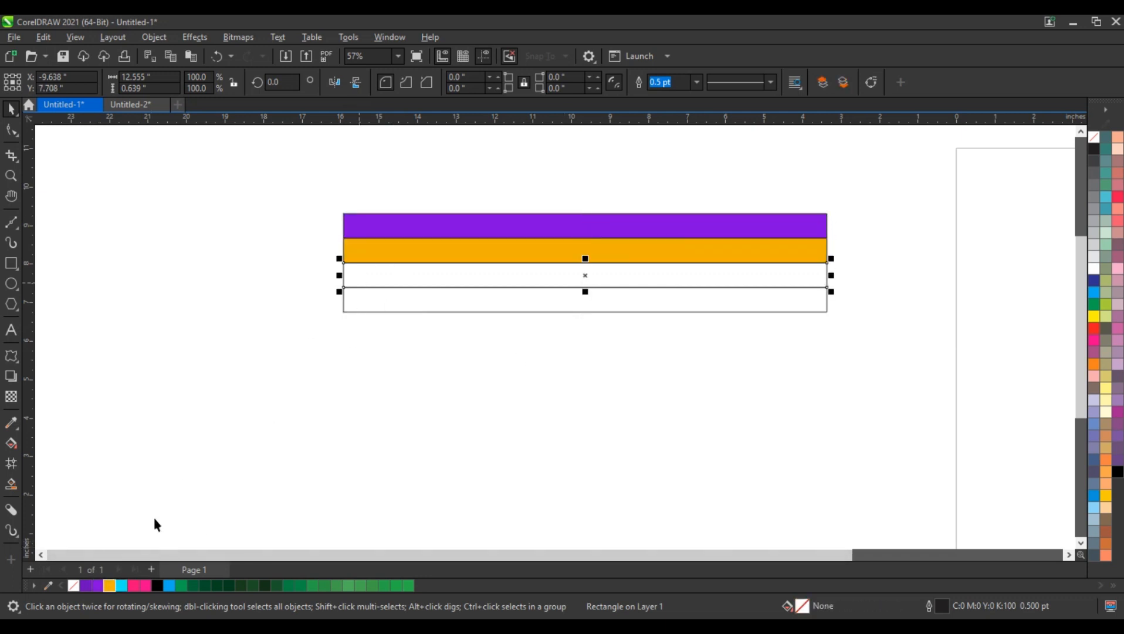
left_click(121, 586)
left_click(363, 305)
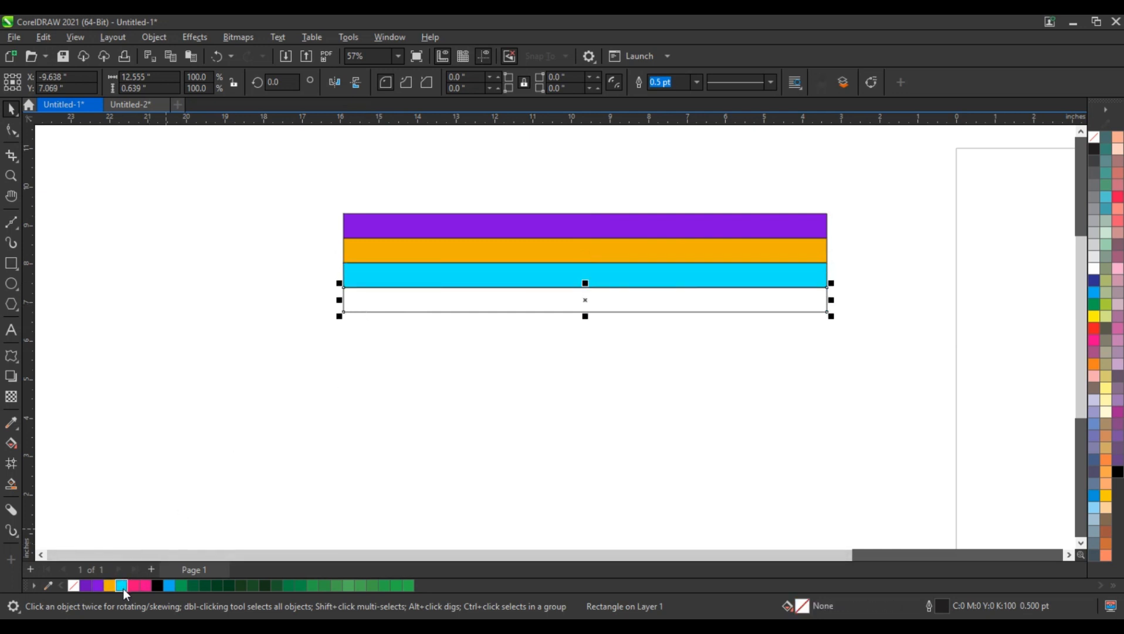
left_click(132, 585)
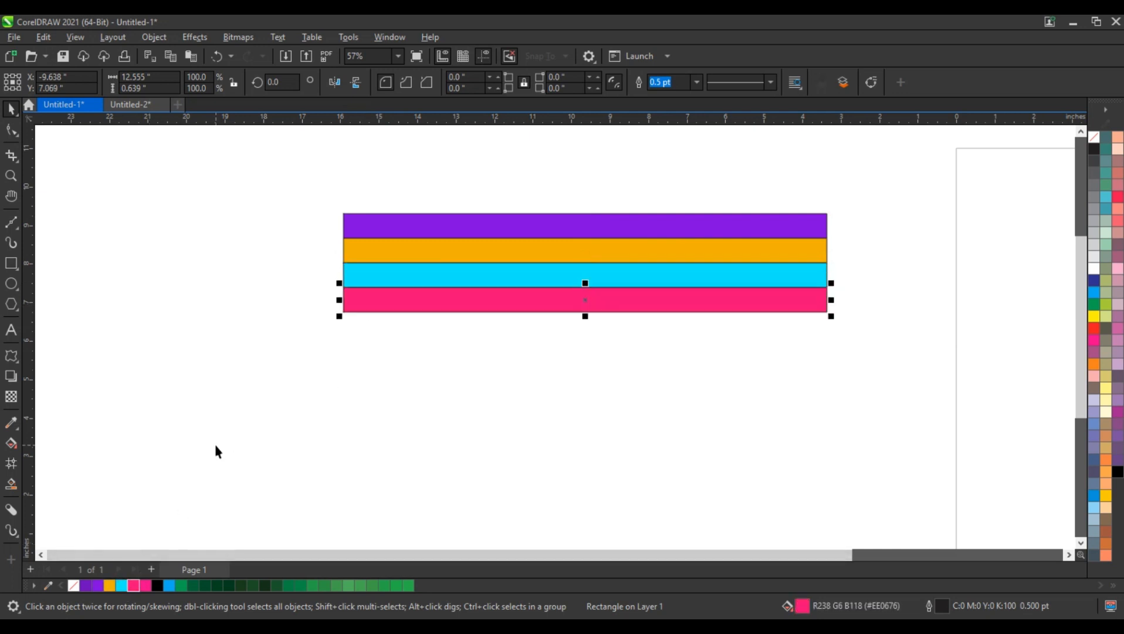
- Remove the outline from all four coloured stripes
left_click(214, 441)
left_click_drag(311, 177, 849, 336)
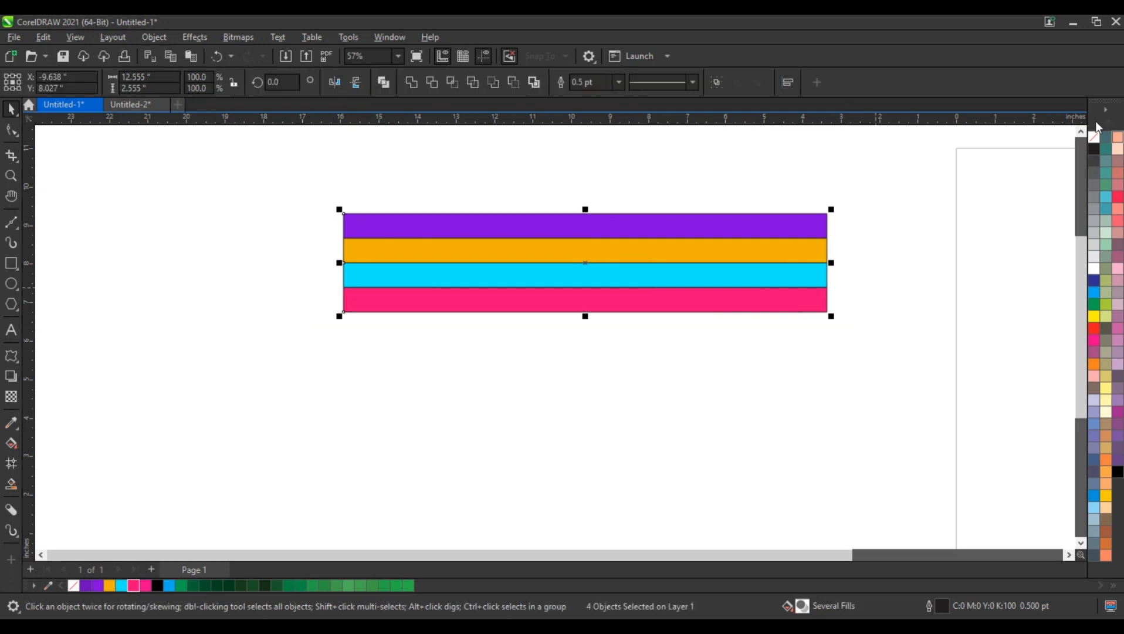
right_click(1083, 143)
left_click(1083, 144)
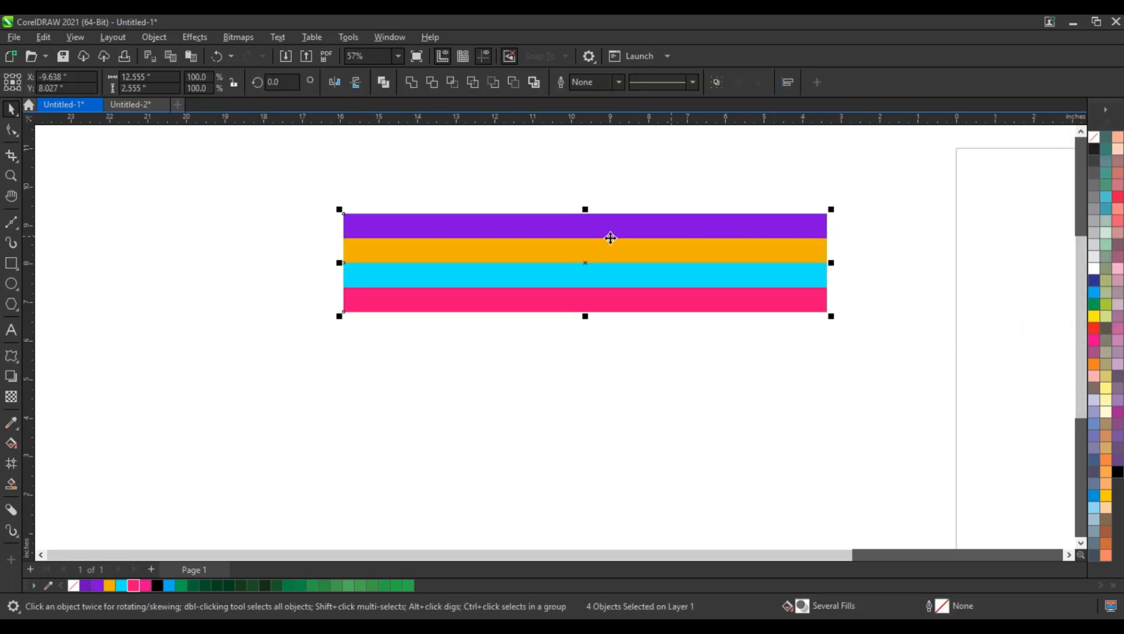
- Duplicate the four-stripe block downward three times, each copy directly below the previous one
left_click_drag(592, 233, 583, 330)
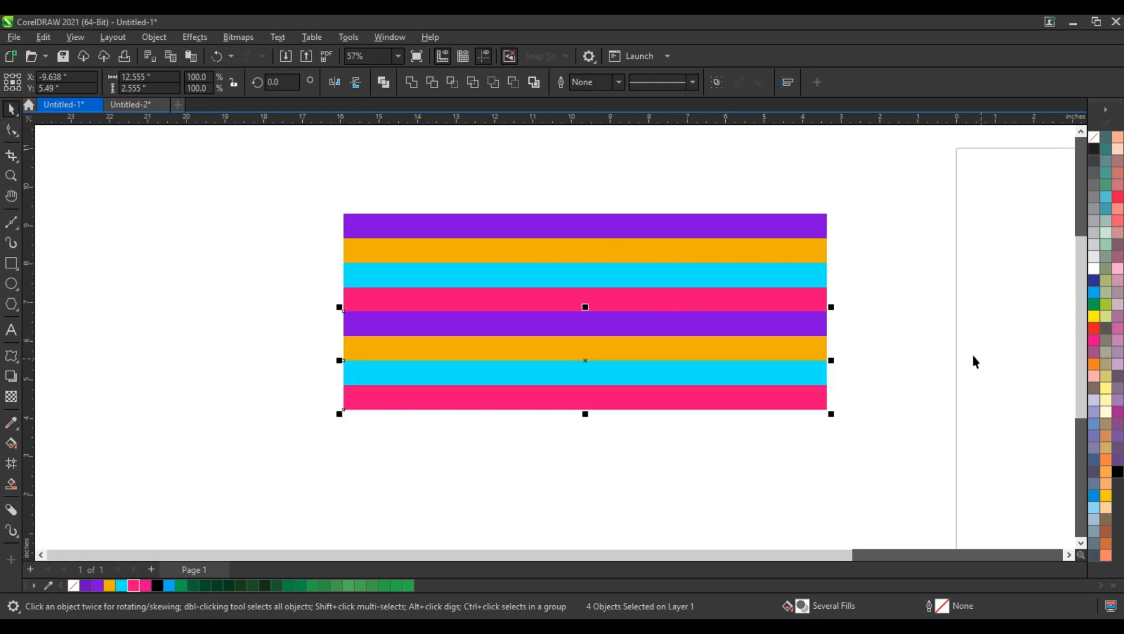
key("ctrl+d")
key("ctrl+d")
scroll(779, 305, "down", 3)
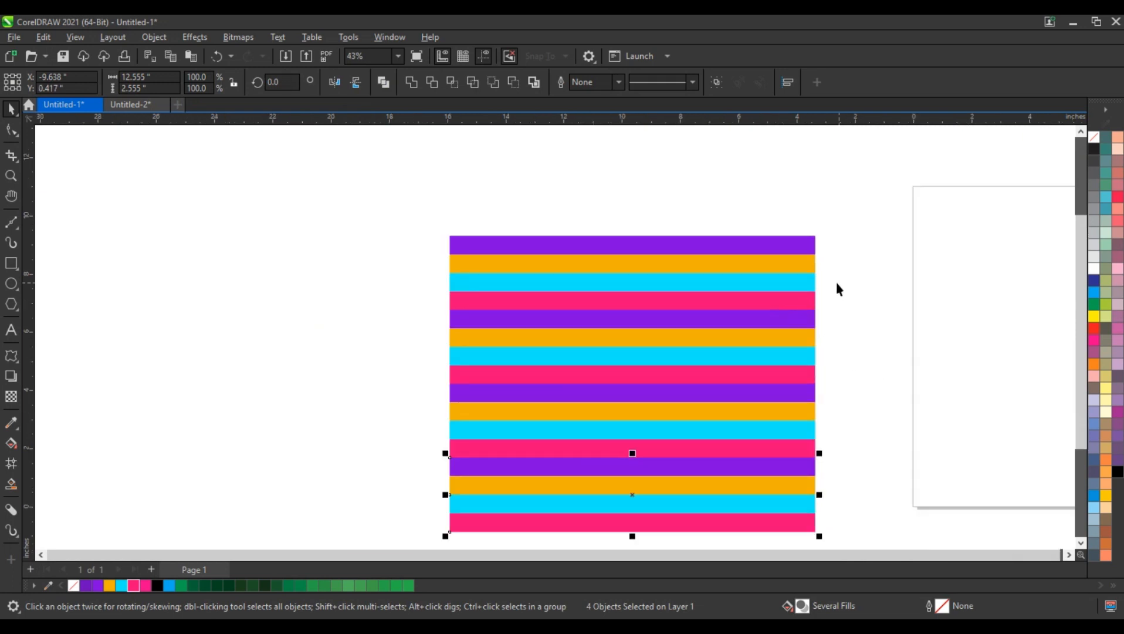
- Apply a clockwise Twister distortion of about 171 degrees to all 16 stripes, centred slightly right of their middle
left_click_drag(852, 234, 457, 505)
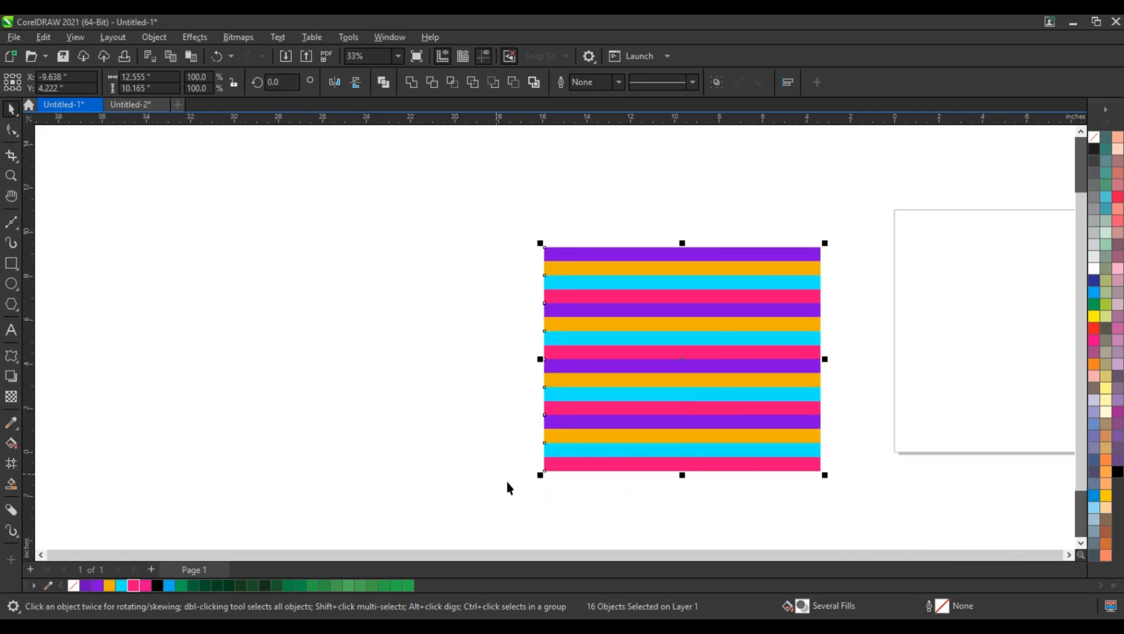
key("shift+F2")
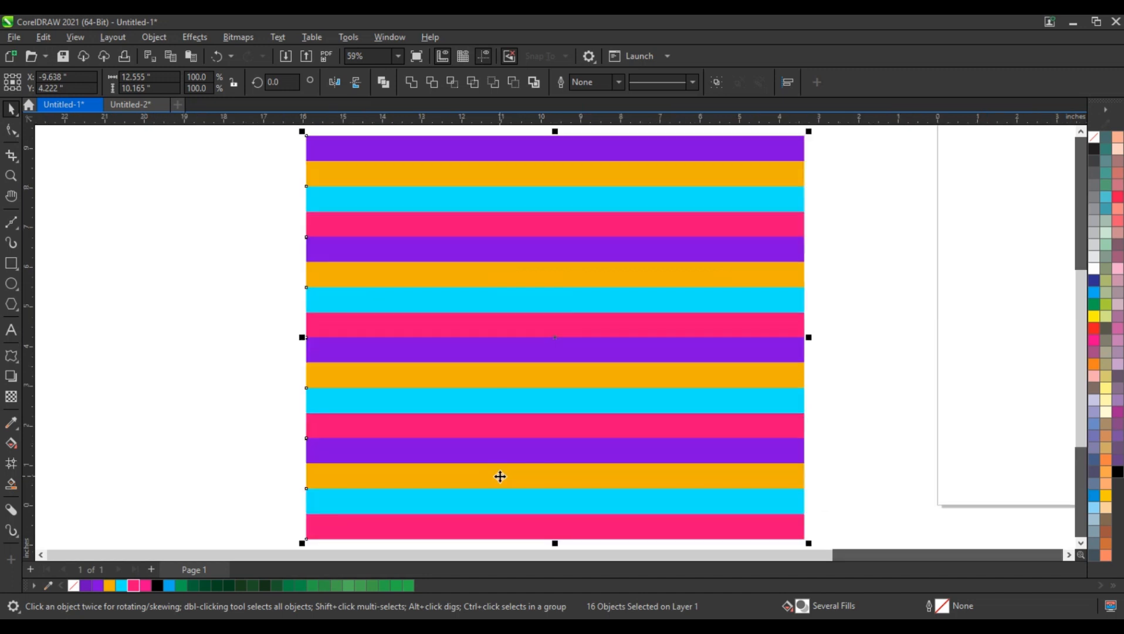
scroll(659, 415, "down", 1)
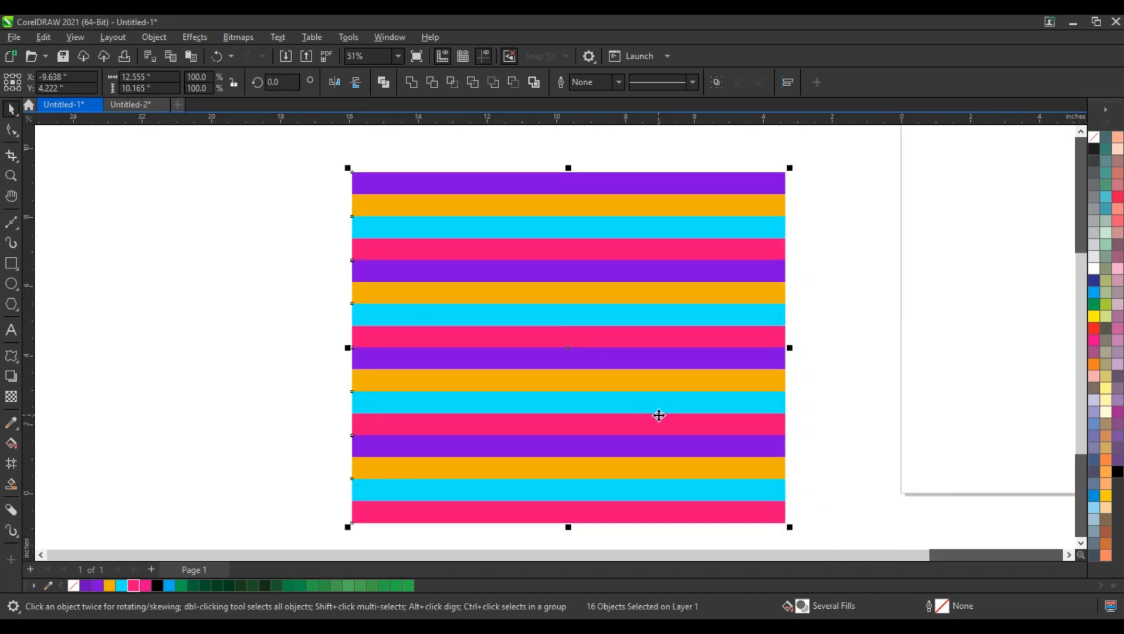
scroll(659, 415, "down", 1)
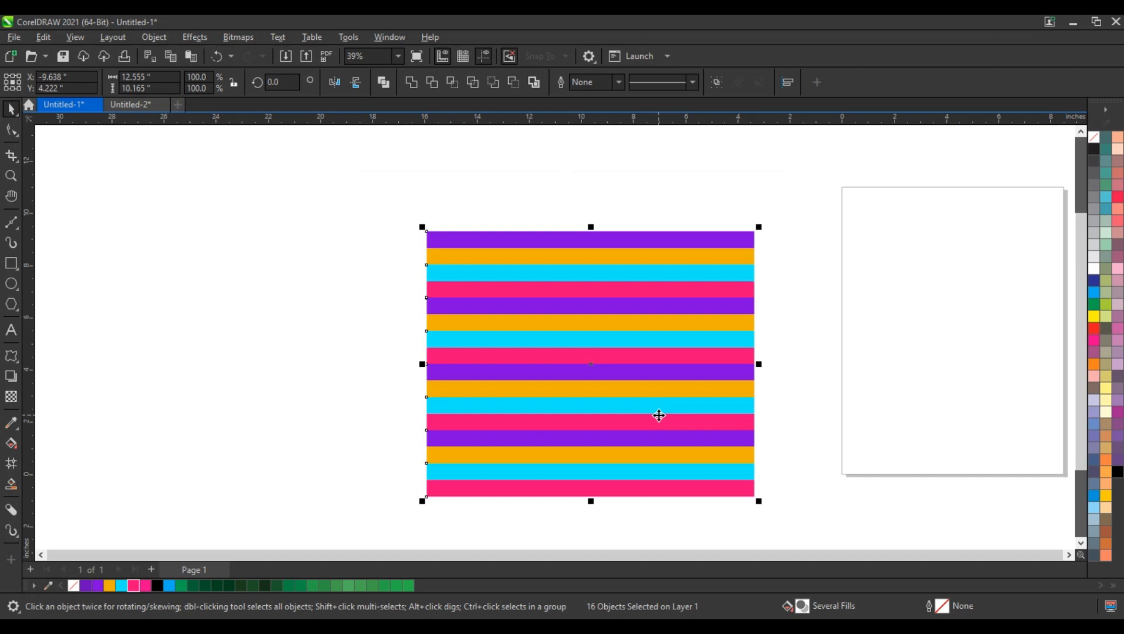
left_click(17, 360)
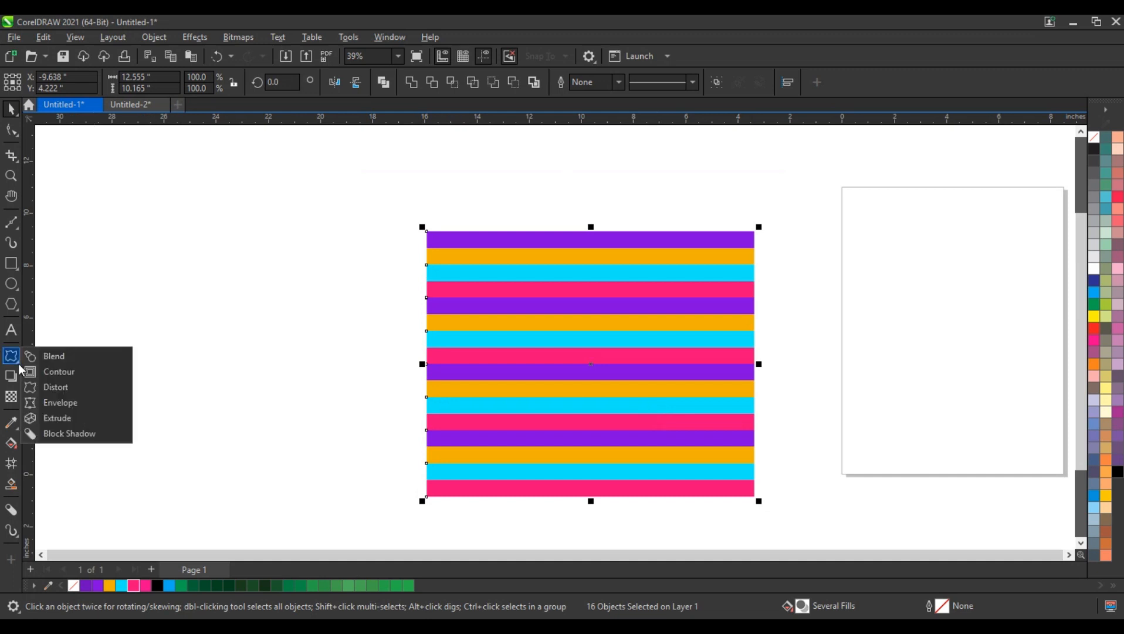
left_click(42, 387)
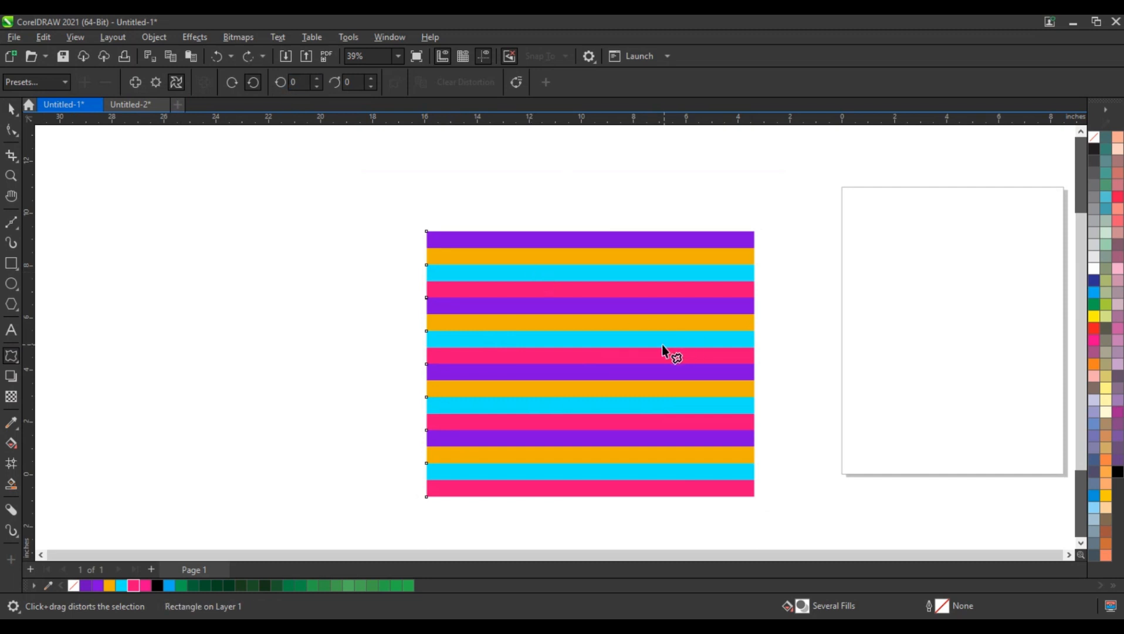
left_click_drag(662, 345, 653, 356)
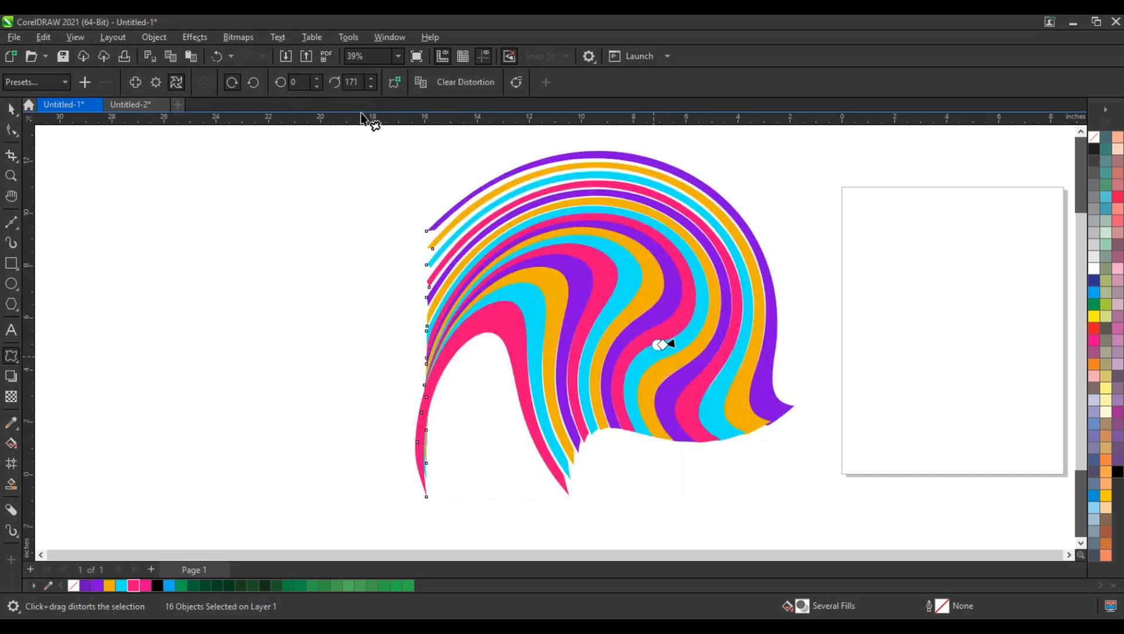
- Set the twister distortion to 1 complete rotation
left_click(317, 76)
type("1")
key("Return")
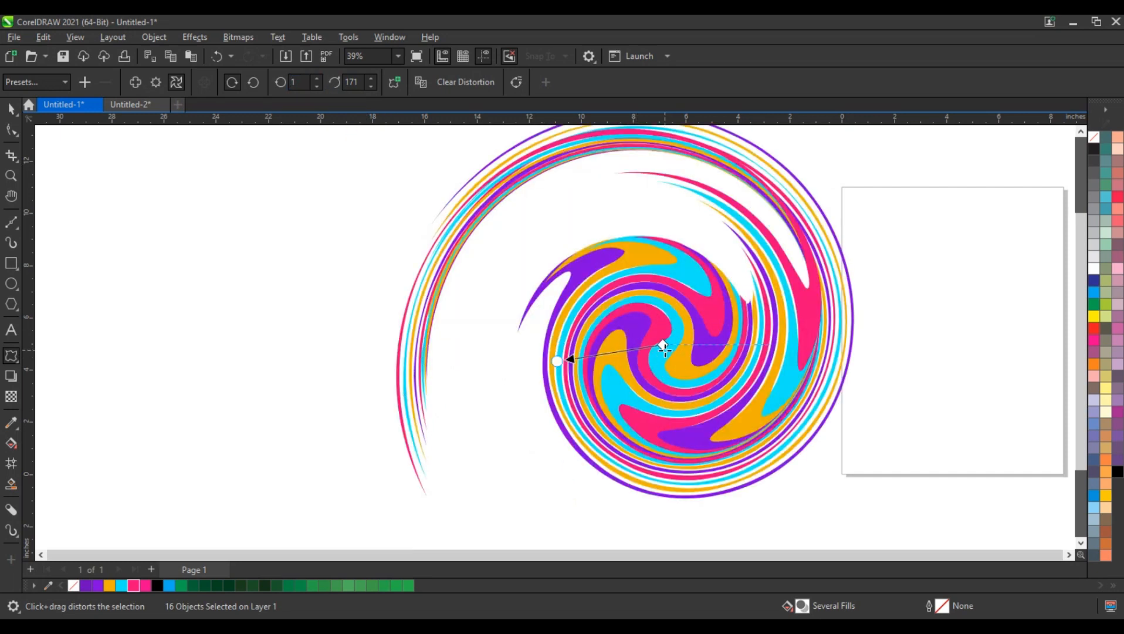
- Move the swirl slightly left, away from the page, and give it no outline
left_click(12, 109)
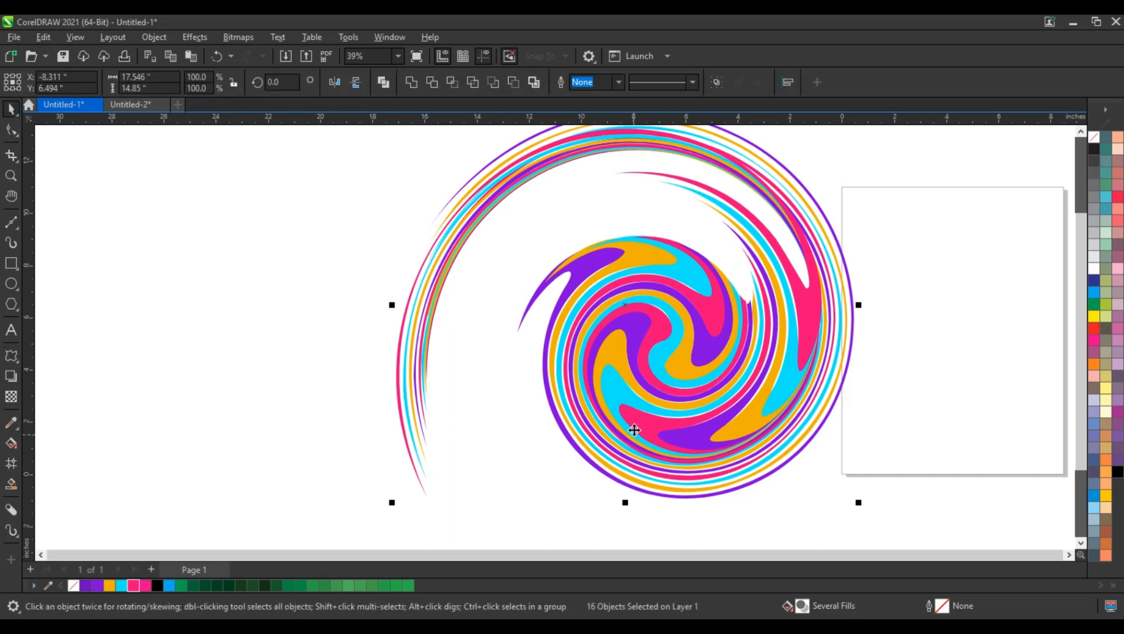
left_click_drag(630, 434, 538, 428)
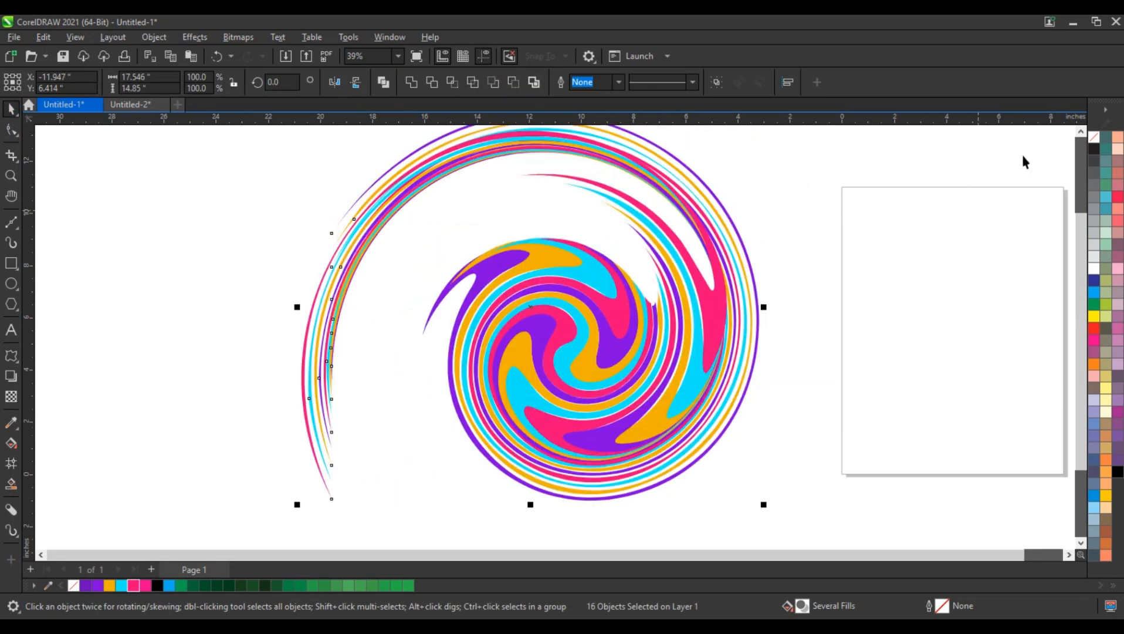
right_click(1094, 139)
left_click(1052, 154)
left_click(806, 309)
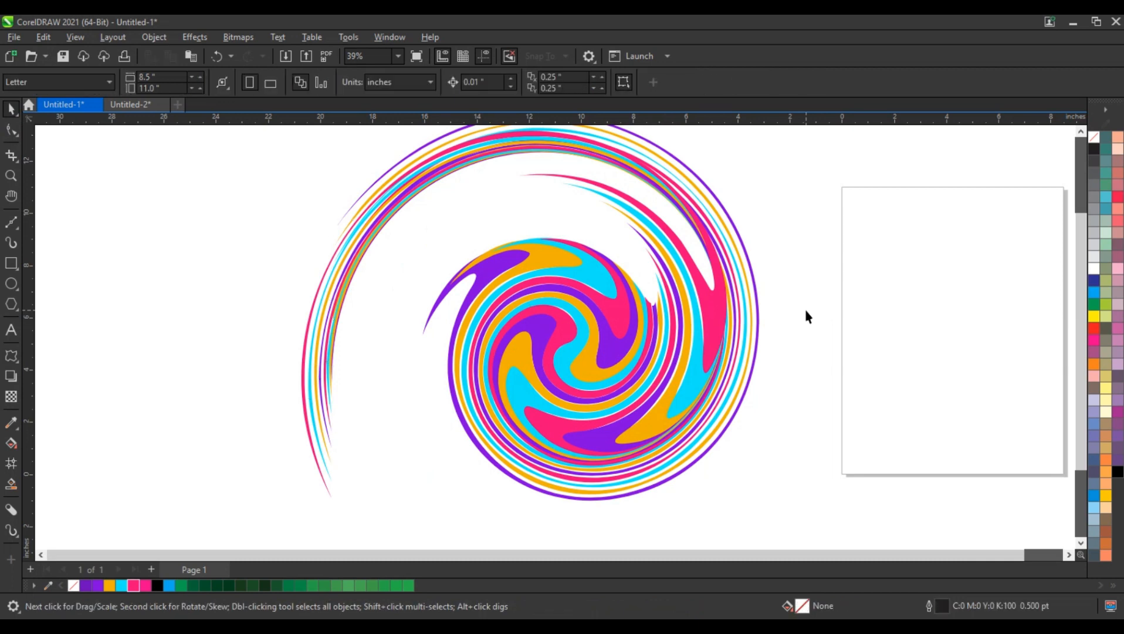
- Draw a rectangle about 20.2 by 13 inches left of the swirl and fill it with dark purple
scroll(806, 309, "down", 1)
scroll(801, 339, "down", 1)
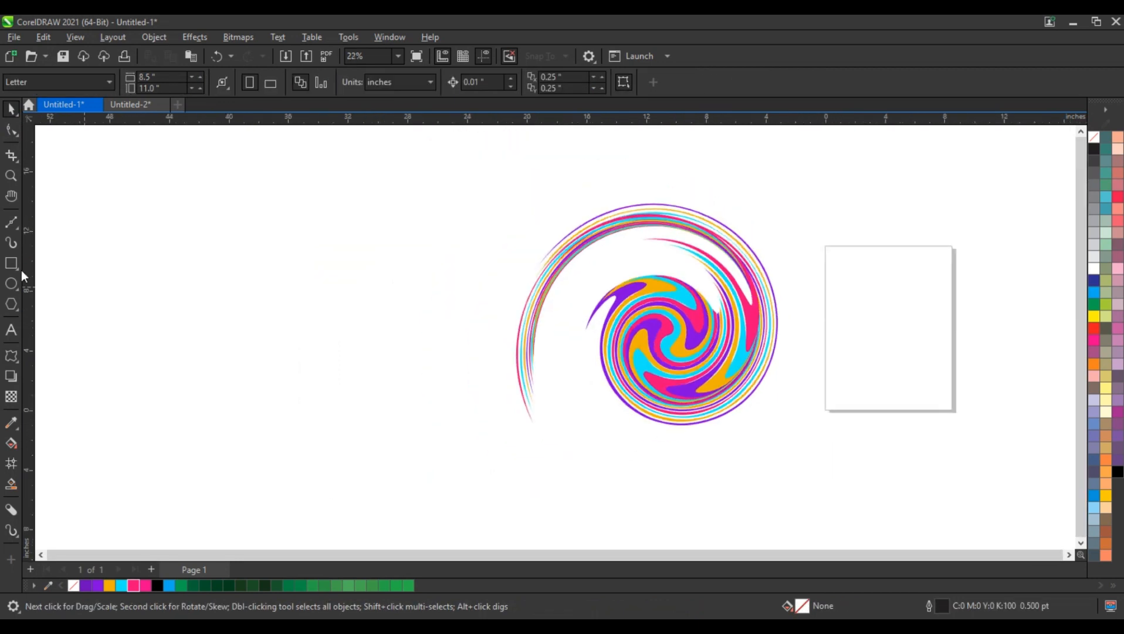
left_click(12, 264)
left_click_drag(168, 245, 468, 439)
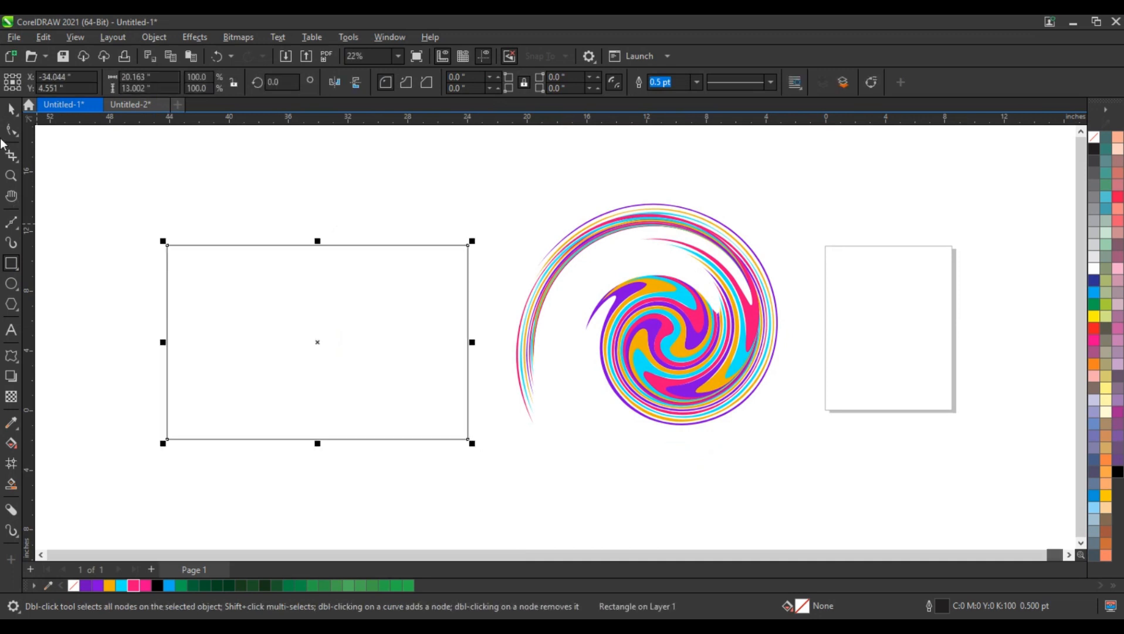
left_click(10, 109)
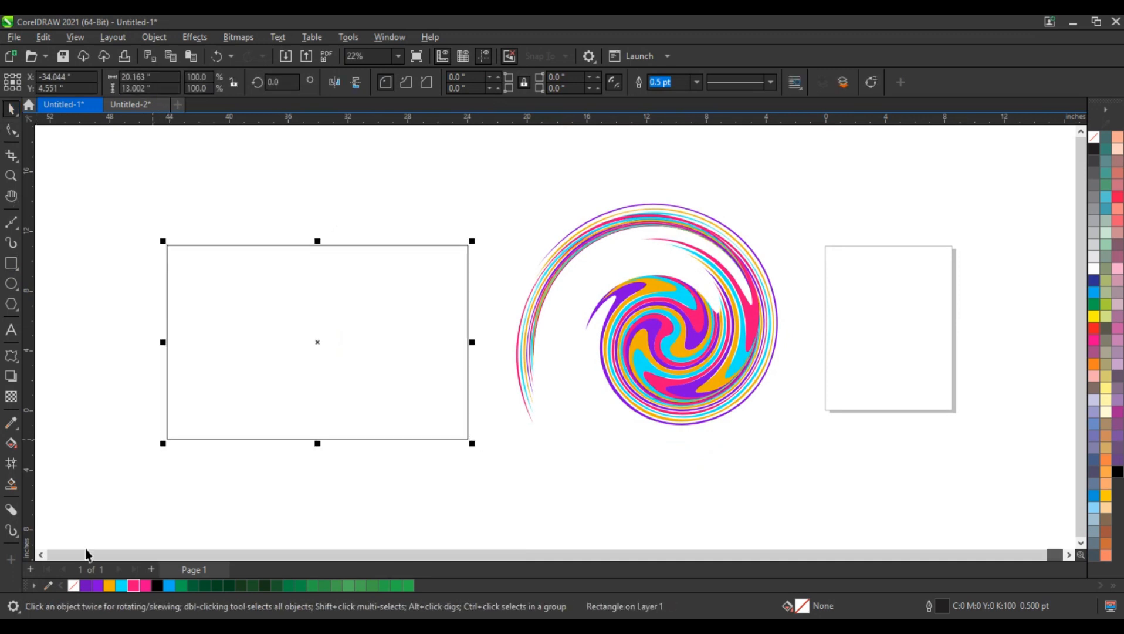
left_click(85, 585)
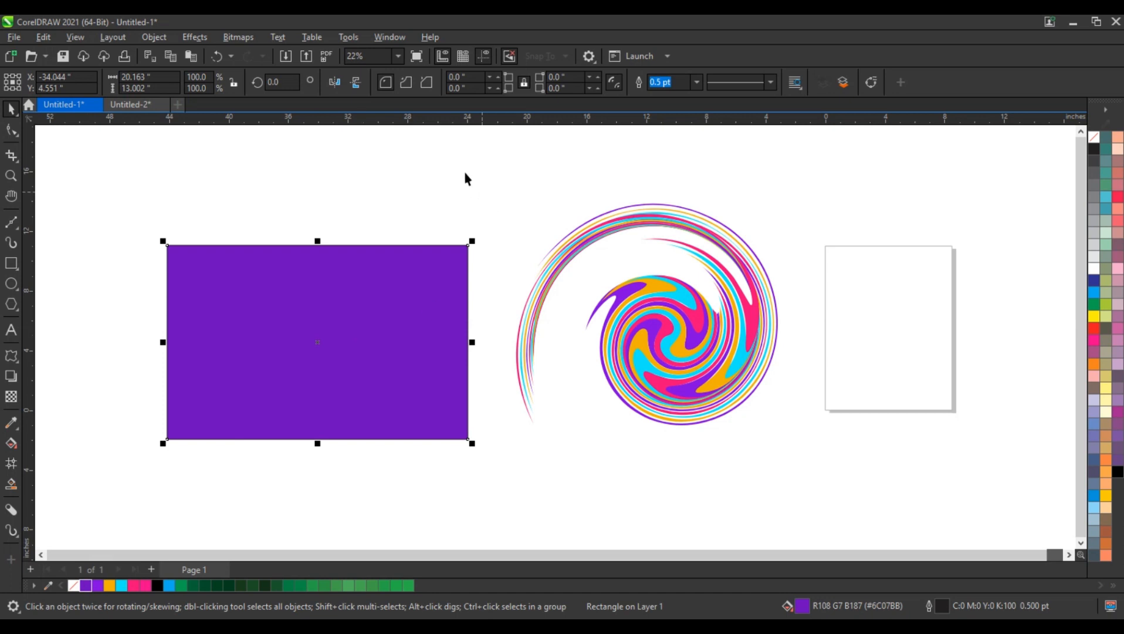
- Mirror the whole swirl horizontally and vertically, keeping it without an outline
left_click_drag(466, 174, 854, 500)
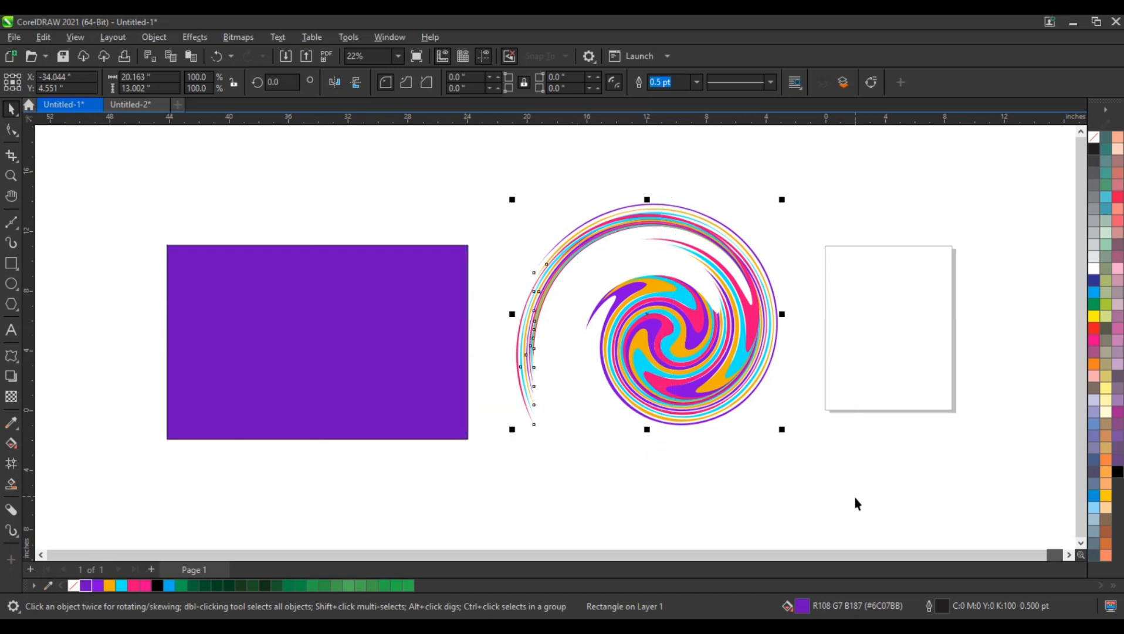
right_click(1094, 138)
left_click(1080, 149)
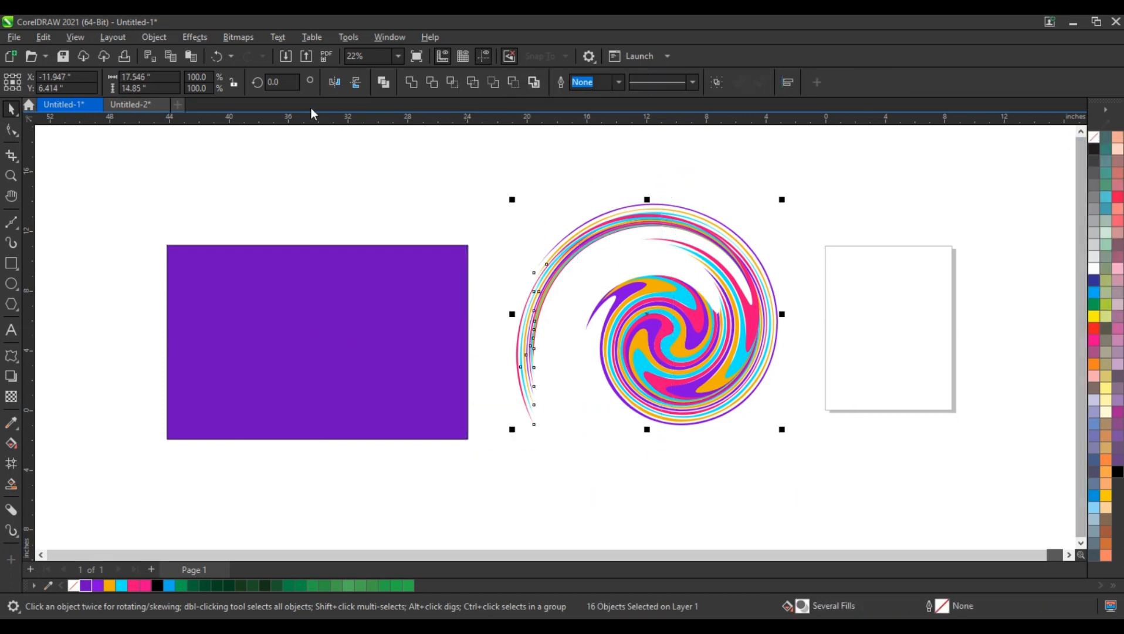
left_click(357, 83)
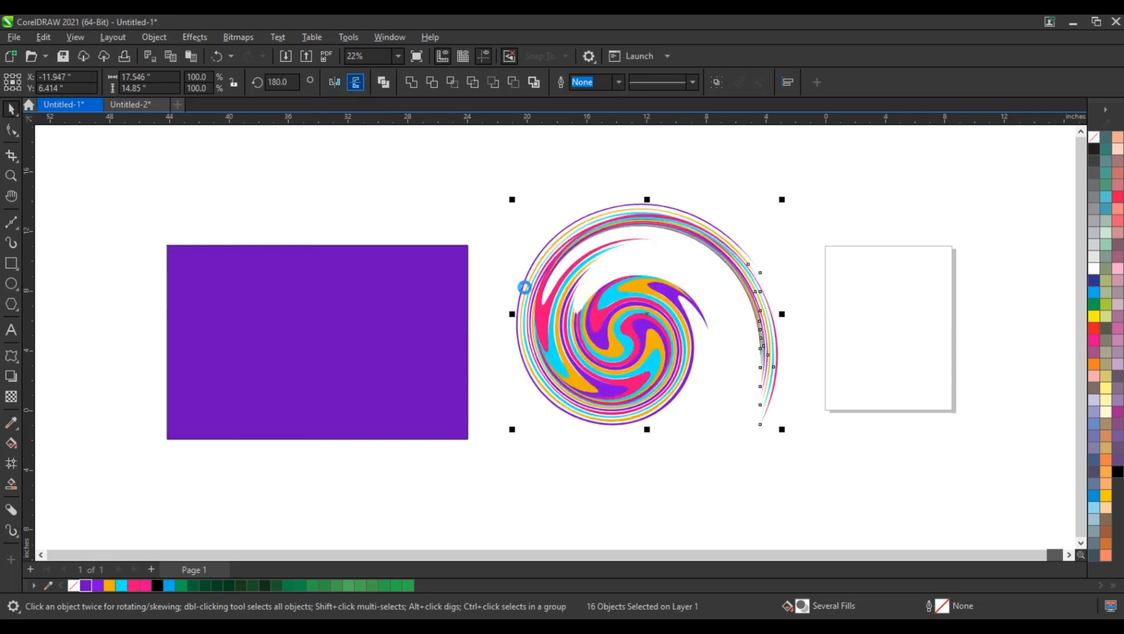
- Move the swirl over the lower part of the purple rectangle and bring it to the front
left_click_drag(596, 341, 298, 463)
left_click_drag(338, 410, 339, 409)
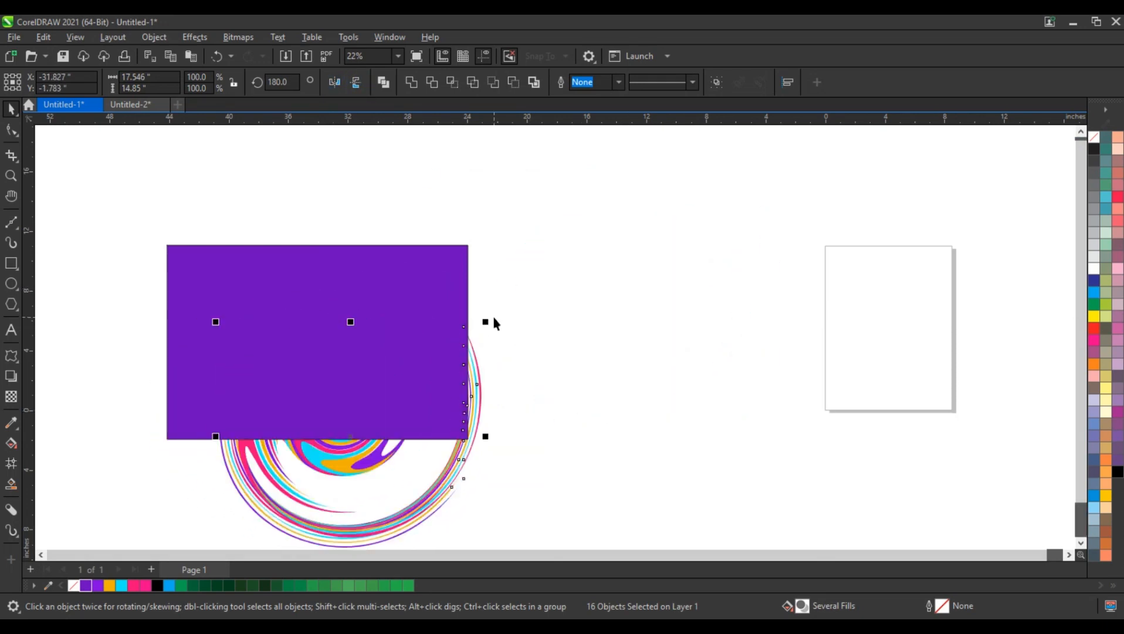
key("shift+Page_Up")
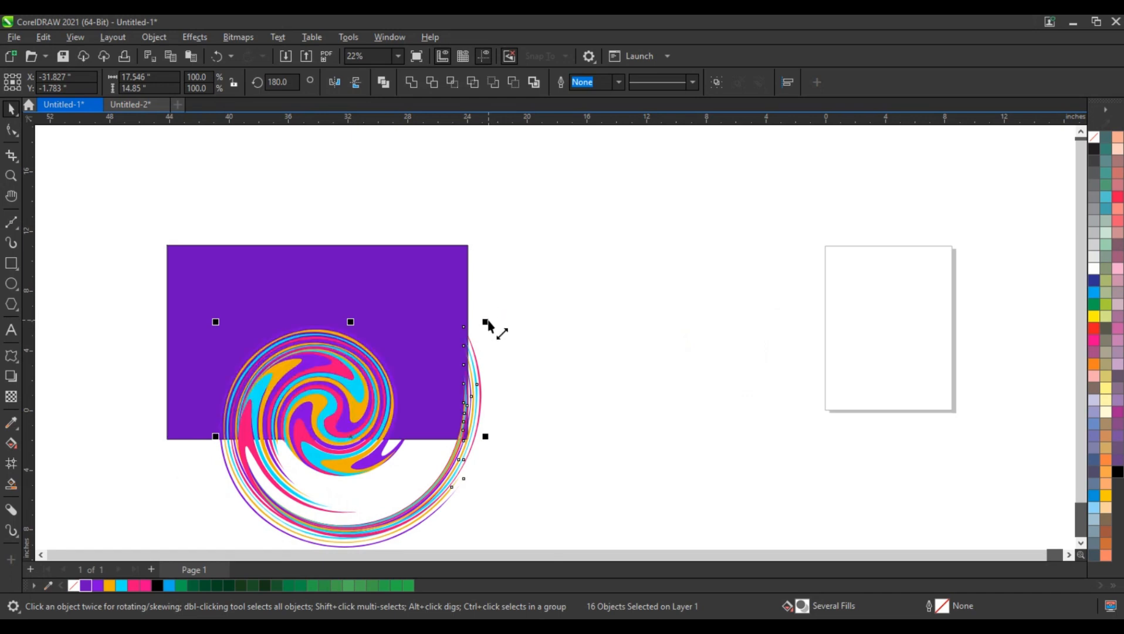
- Enlarge the swirl to about 27.1 by 22.9 inches and position it over the purple rectangle's lower-right corner
left_click_drag(486, 322, 625, 206)
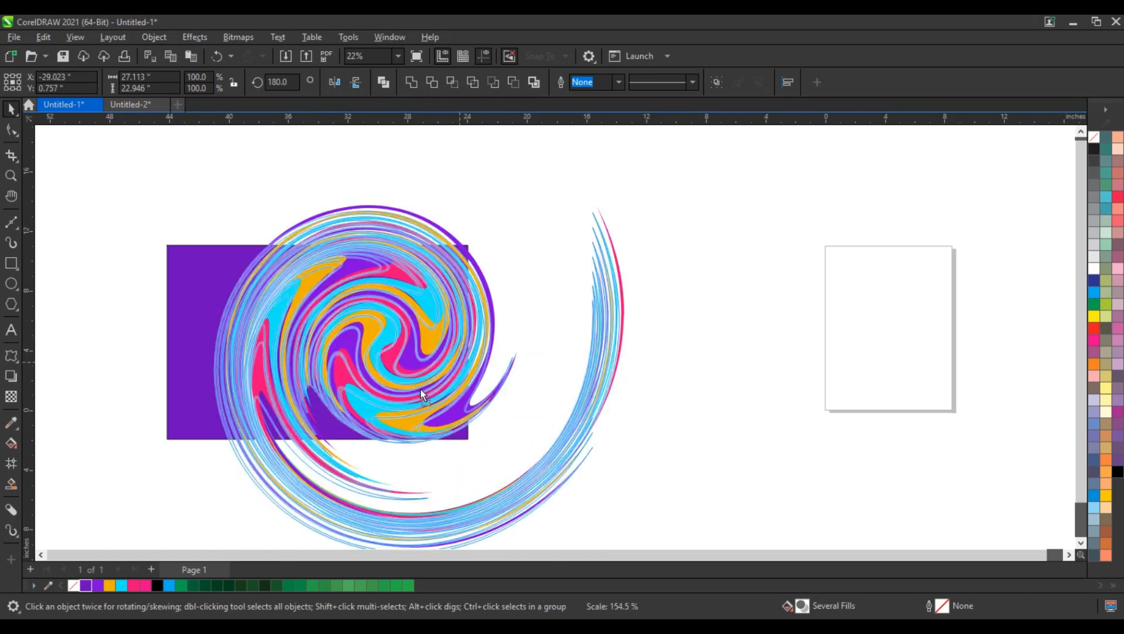
left_click_drag(415, 392, 409, 404)
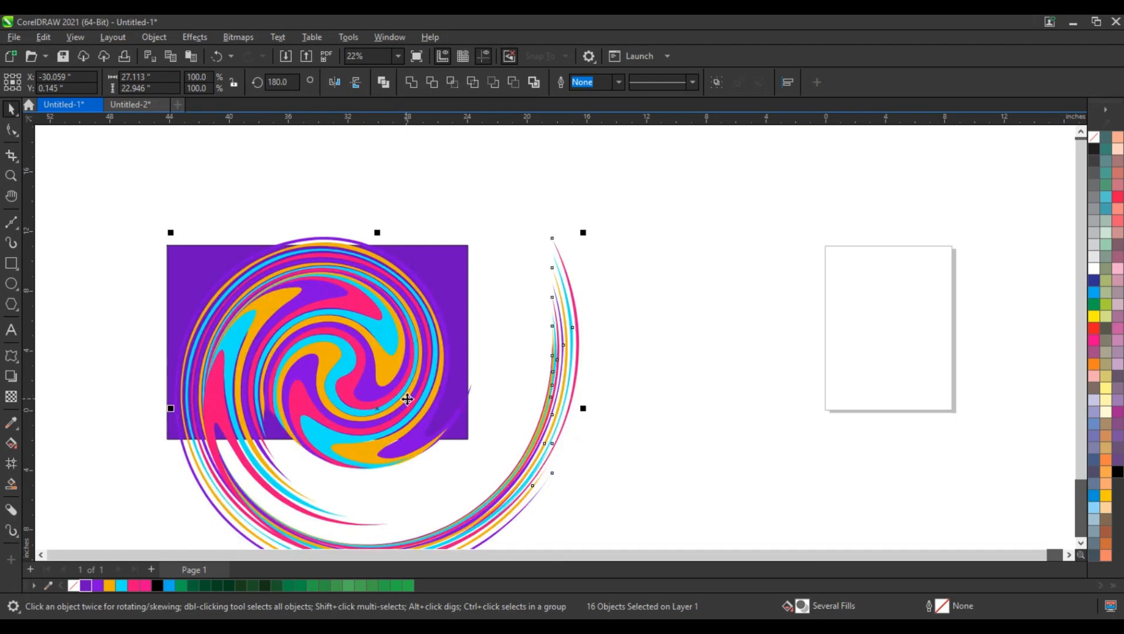
left_click_drag(407, 399, 507, 429)
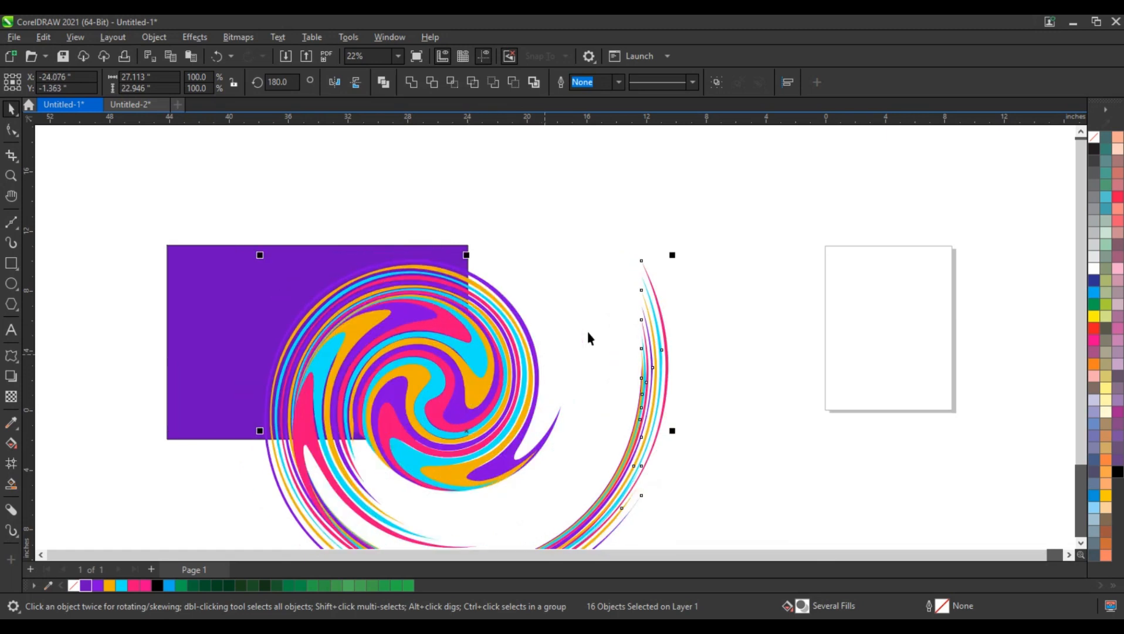
- Create a concentric smaller copy of the swirl, about 13 by 11 inches, and mirror it horizontally
left_click_drag(672, 255, 595, 352)
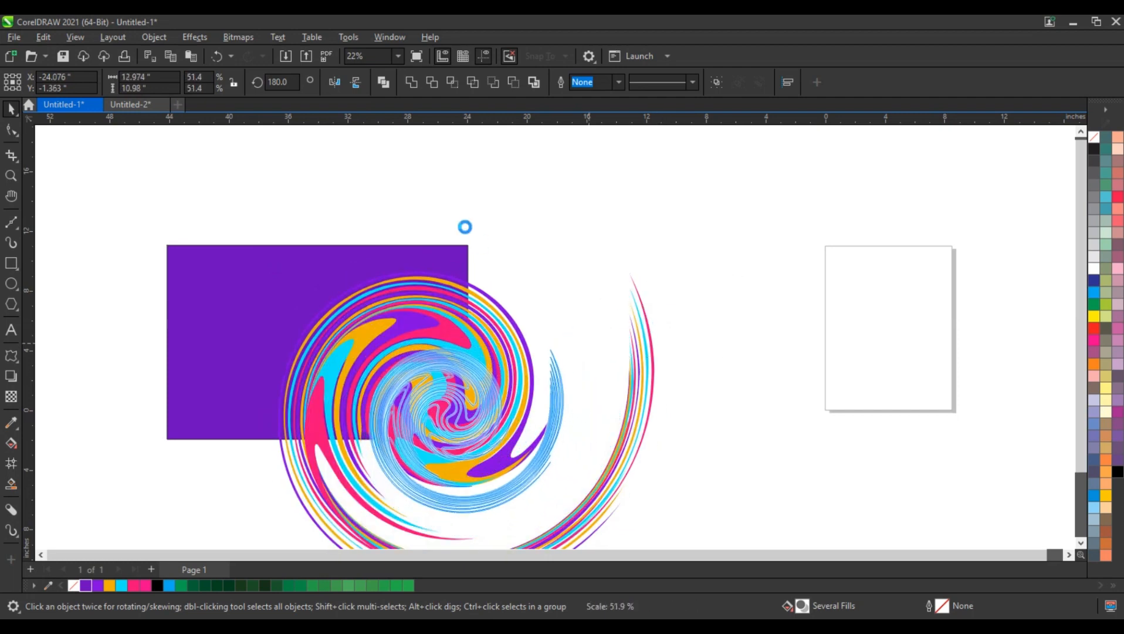
left_click(356, 82)
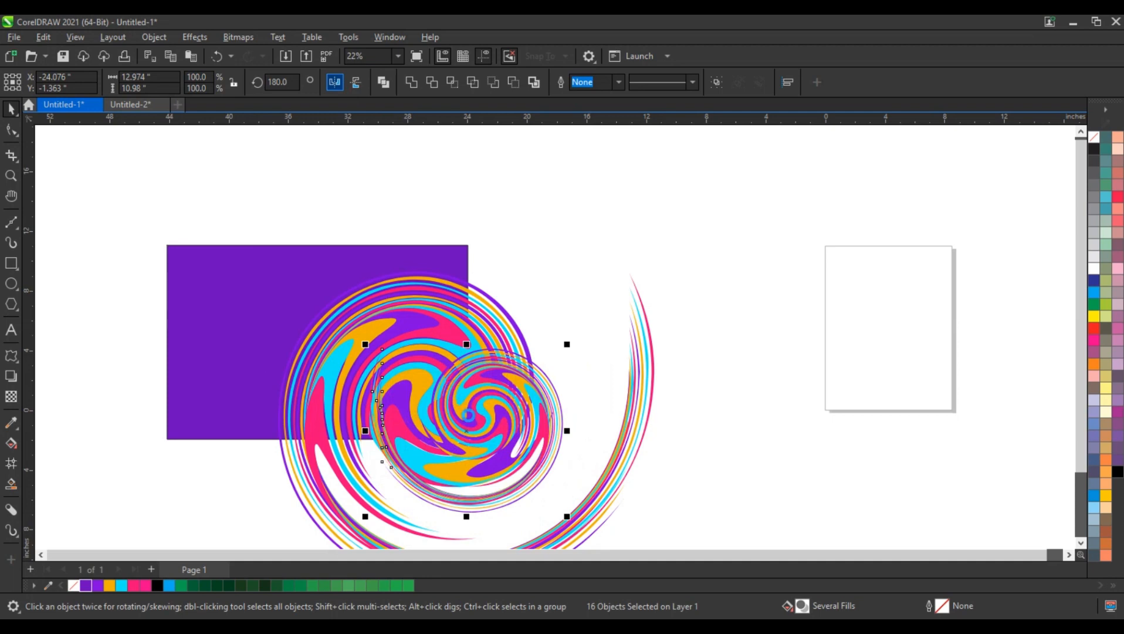
- Move the smaller swirl to the purple rectangle's upper-left corner and enlarge it to about 17.8 by 15.1 inches
left_click_drag(469, 422, 179, 223)
left_click_drag(281, 324, 316, 398)
- Rotate the upper-left swirl to about 30 degrees and reposition it over the rectangle's corner
left_click(250, 320)
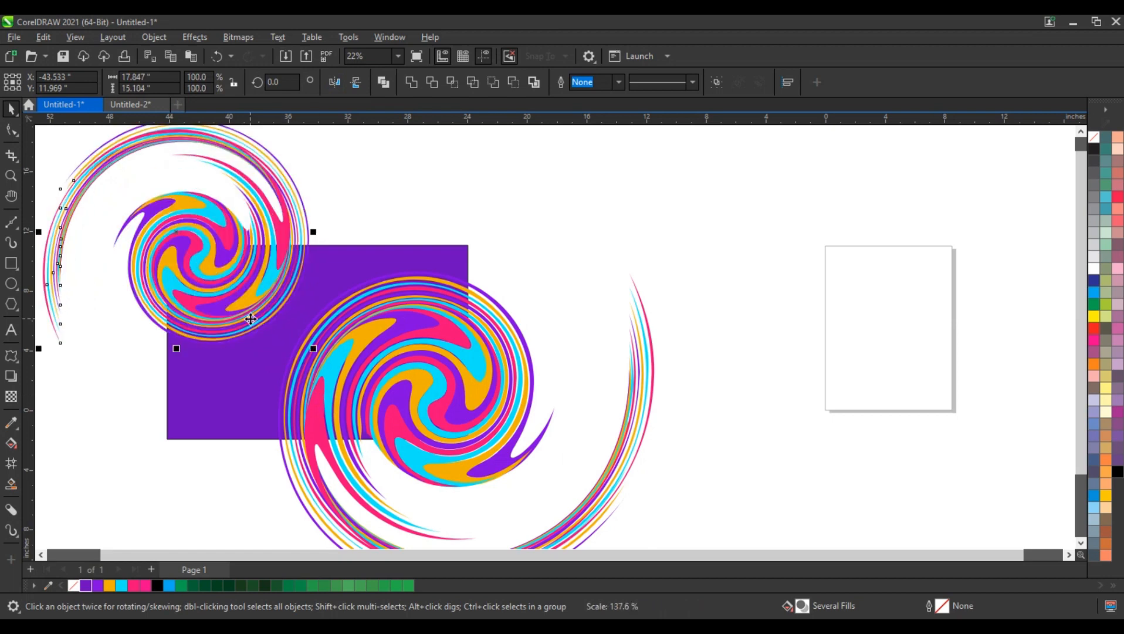
left_click_drag(308, 348, 274, 220)
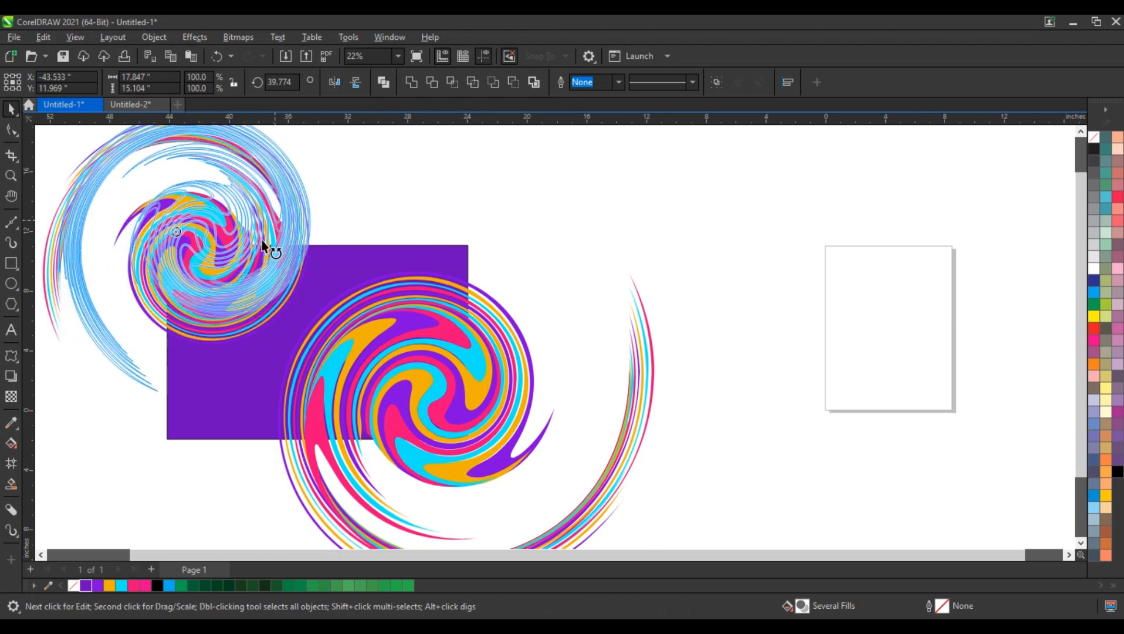
left_click_drag(213, 276, 203, 311)
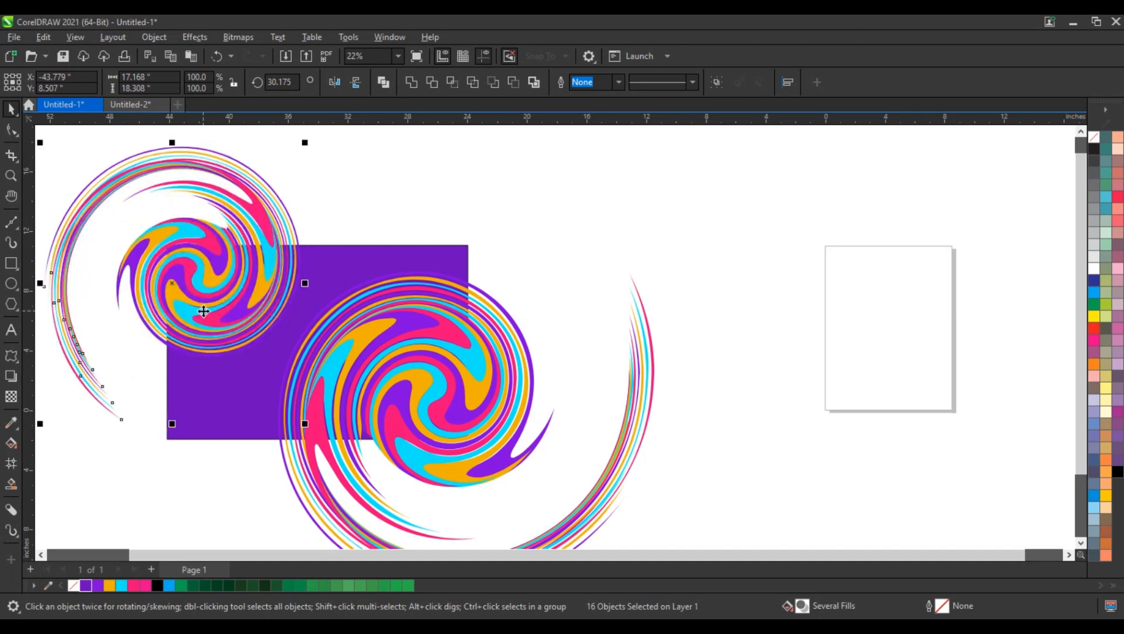
- Rotate the large swirl to 217 degrees and shift it slightly up and left over the rectangle's lower-right corner
scroll(538, 232, "down", 2)
left_click_drag(657, 212, 382, 459)
left_click(518, 345)
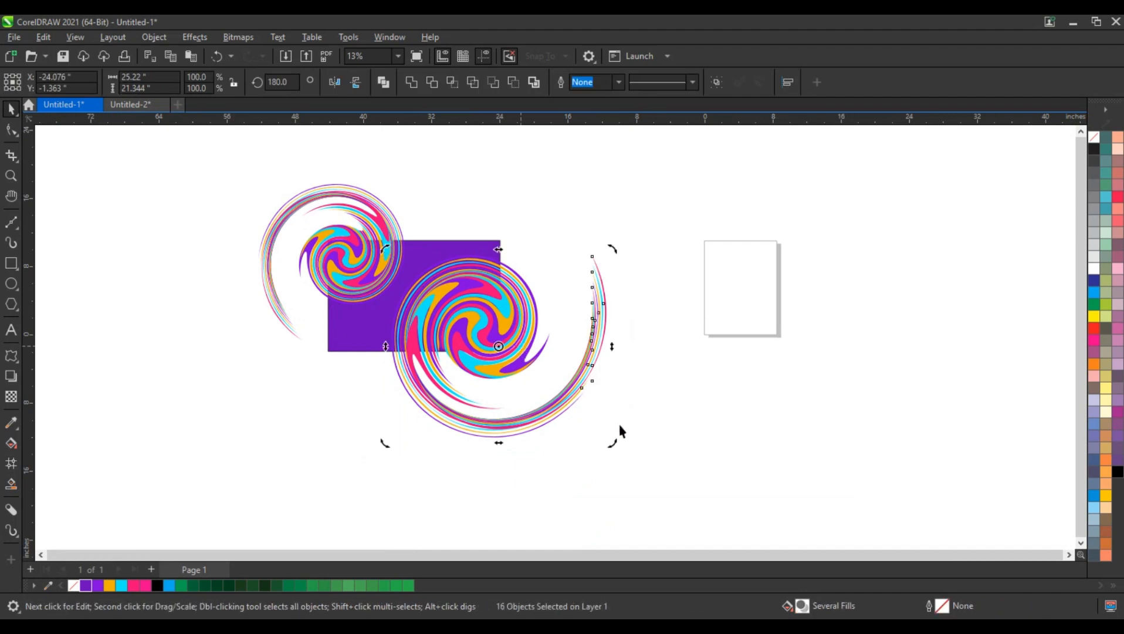
left_click_drag(614, 441, 615, 358)
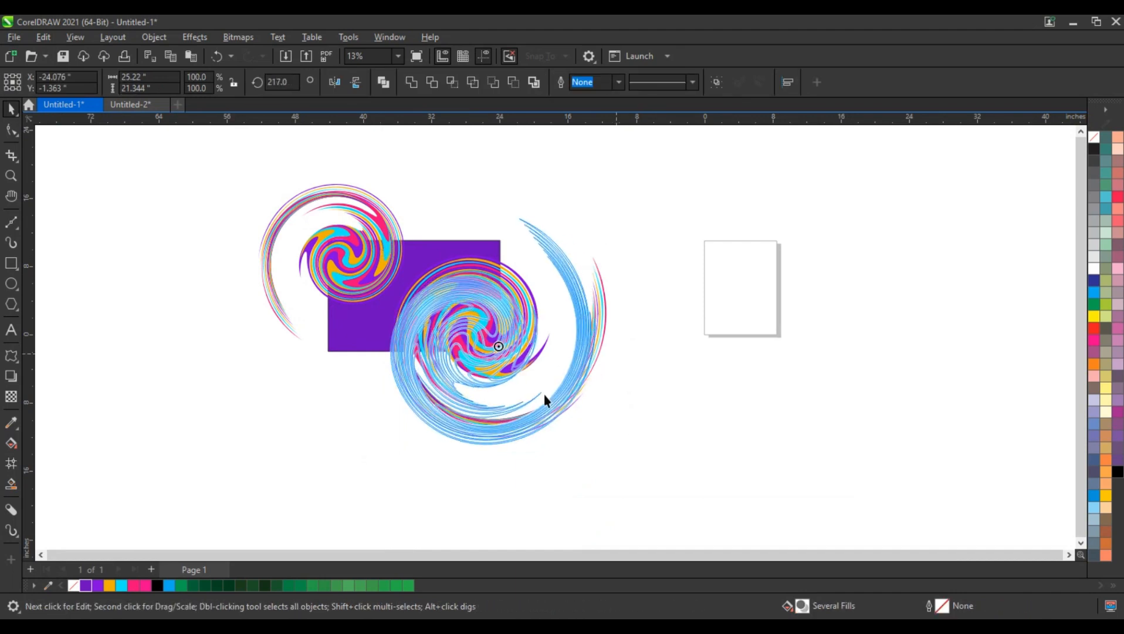
left_click(652, 208)
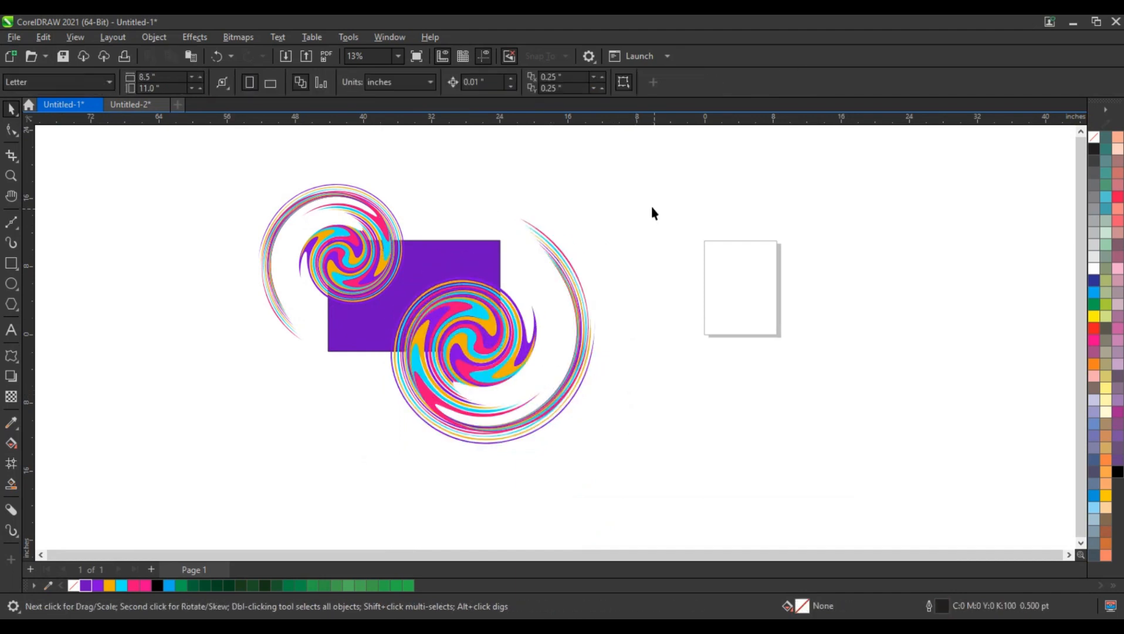
left_click_drag(393, 465, 380, 466)
left_click_drag(484, 376, 475, 355)
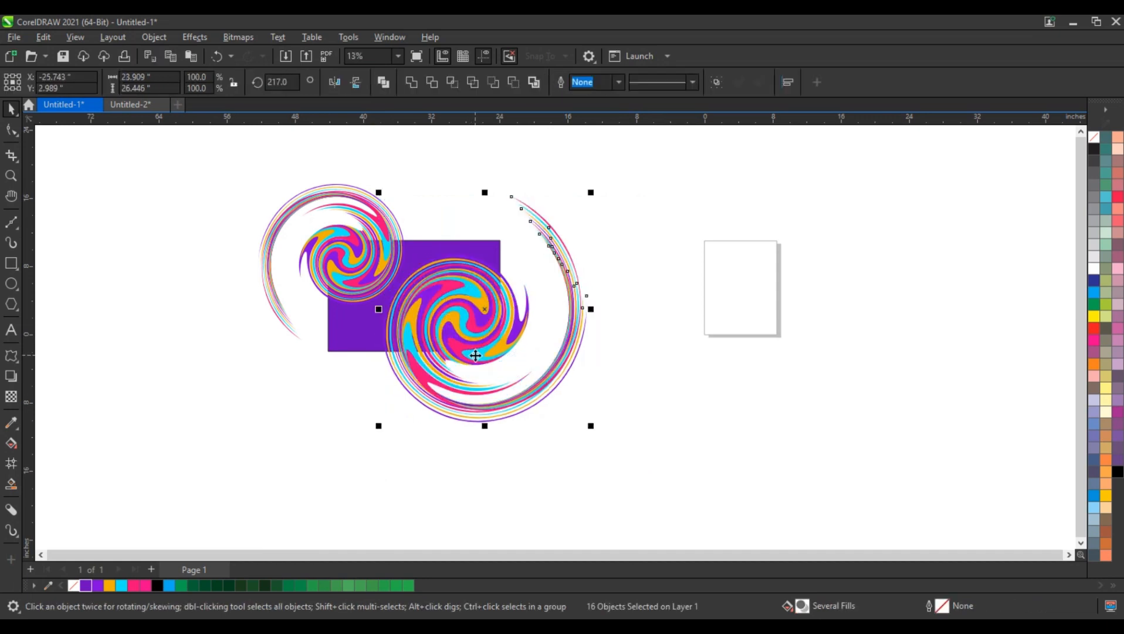
- PowerClip the large swirl inside the purple rectangle
right_click(475, 355)
left_click(532, 408)
left_click(496, 253)
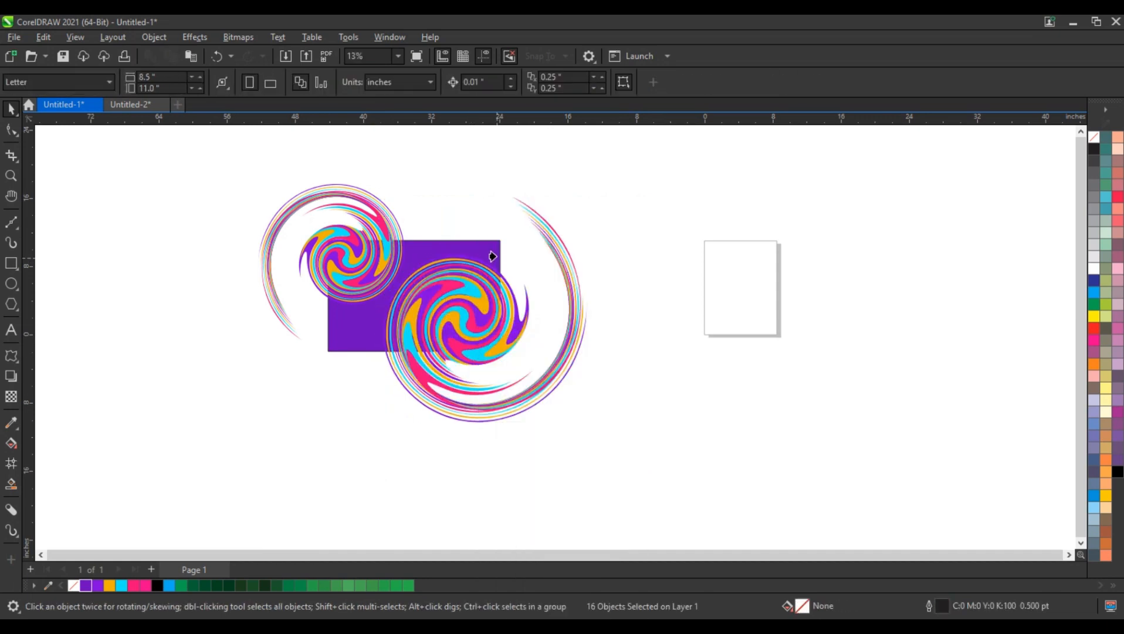
- Enlarge the small swirl copy at the rectangle's lower-left corner to about 11.4 by 11.9 inches
left_click(544, 263)
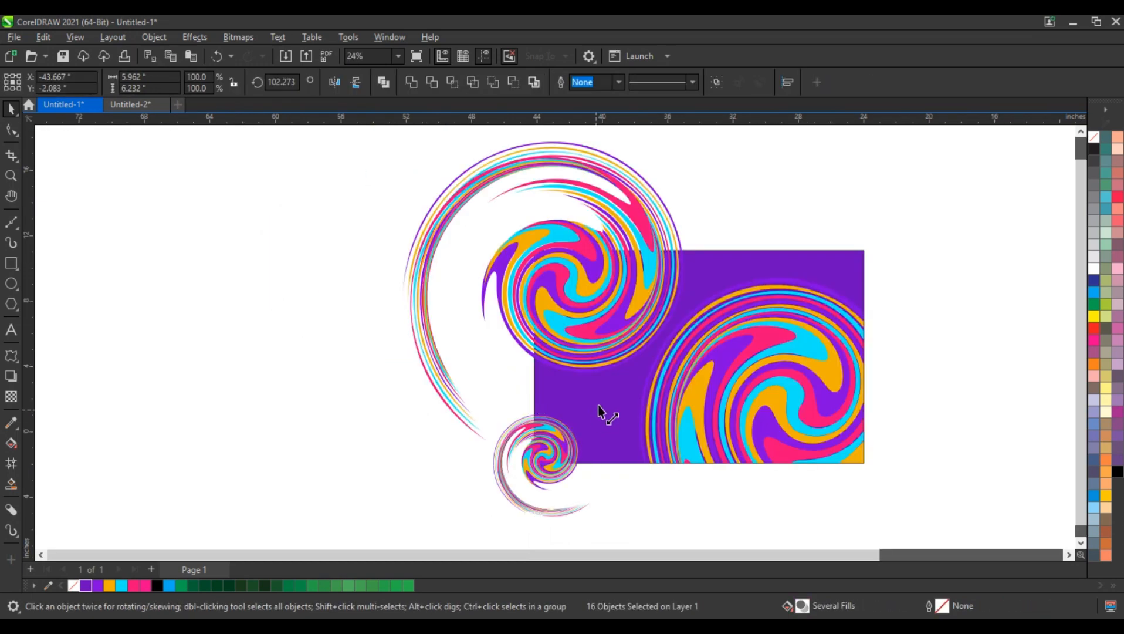
left_click_drag(598, 405, 640, 351)
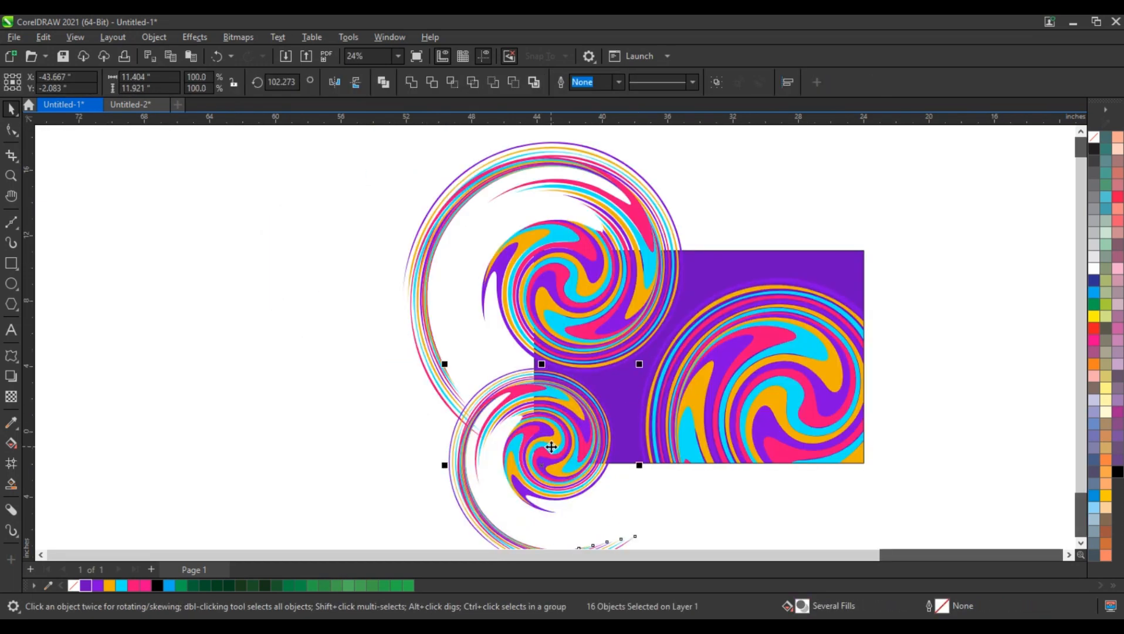
- Place a copy of the lower-left swirl over the rectangle's upper-right corner, mirrored horizontally and vertically
left_click_drag(553, 447, 899, 234)
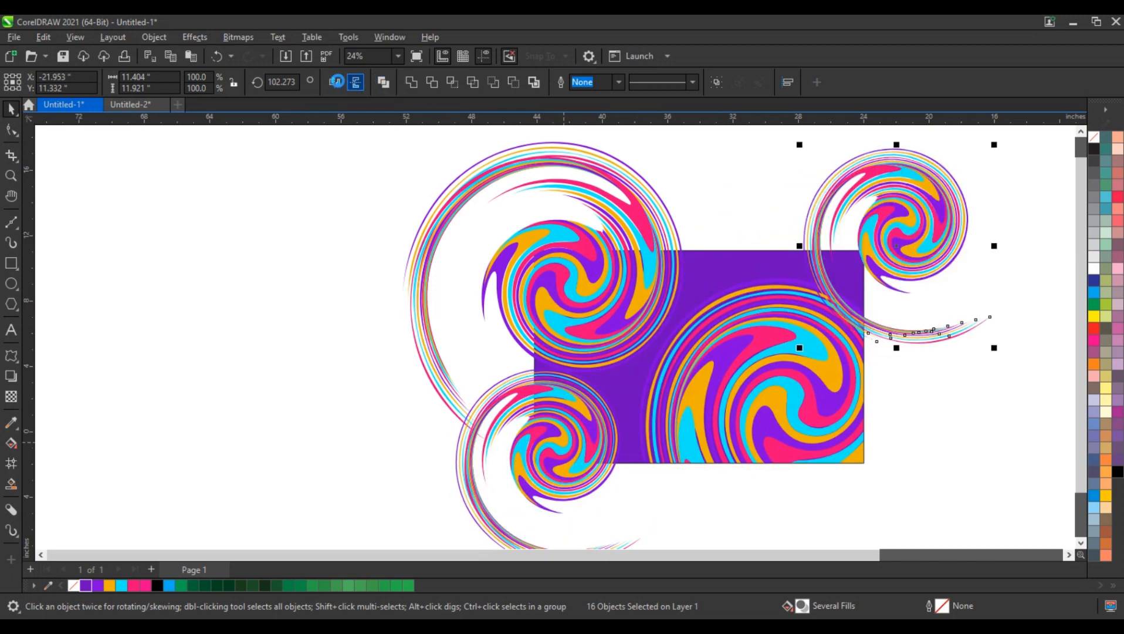
left_click(355, 83)
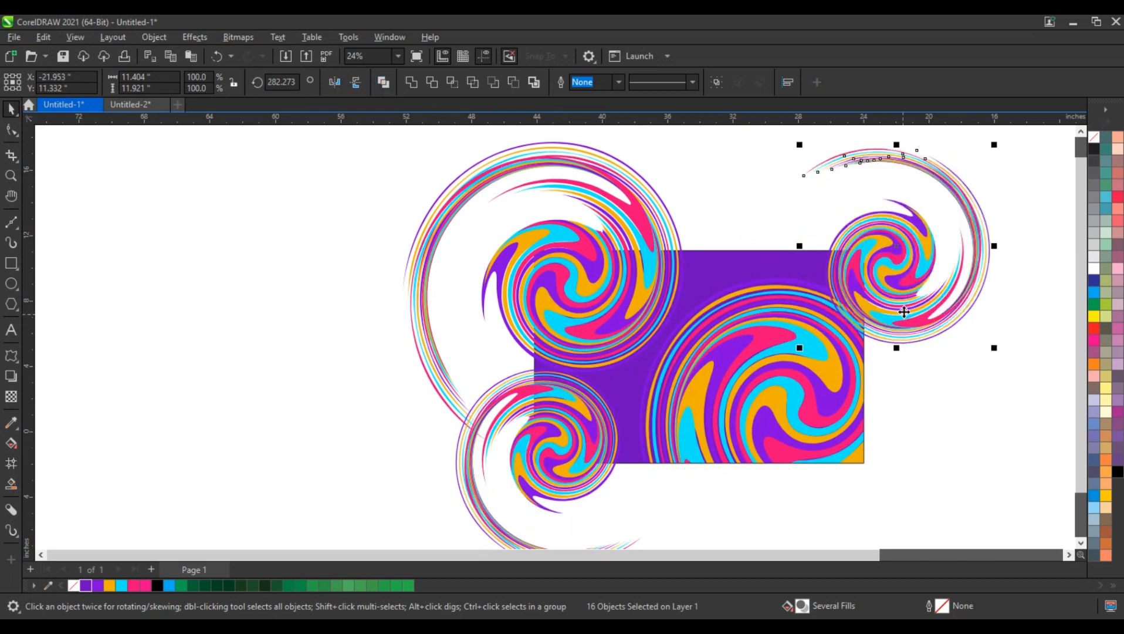
left_click_drag(899, 312, 879, 279)
- PowerClip the upper-right swirl inside the purple rectangle
right_click(879, 279)
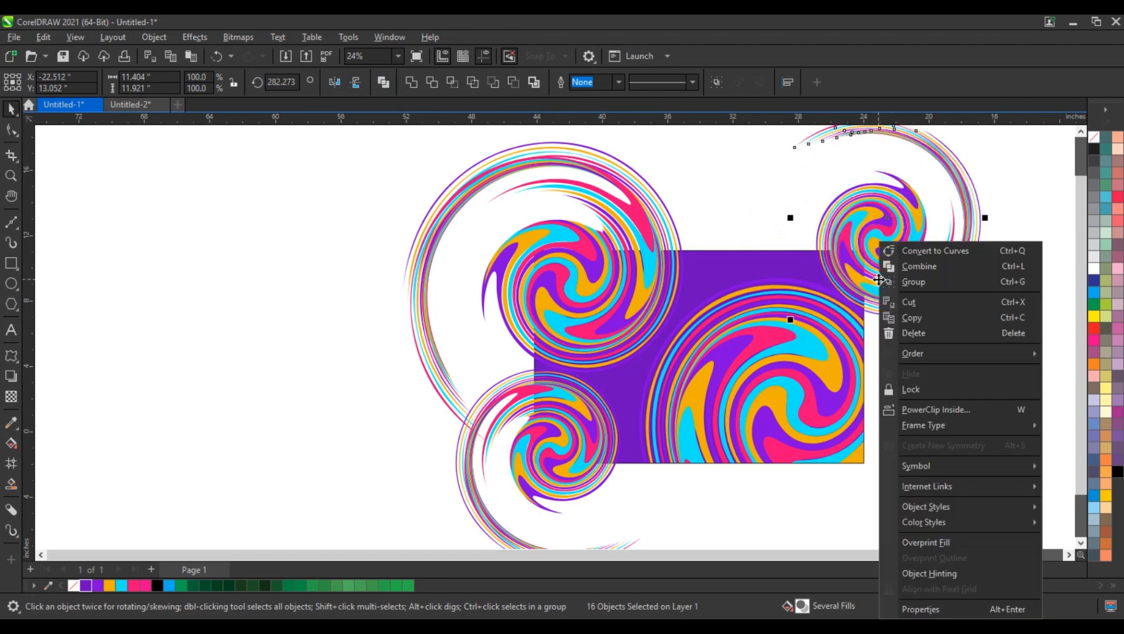
left_click(925, 409)
left_click(745, 260)
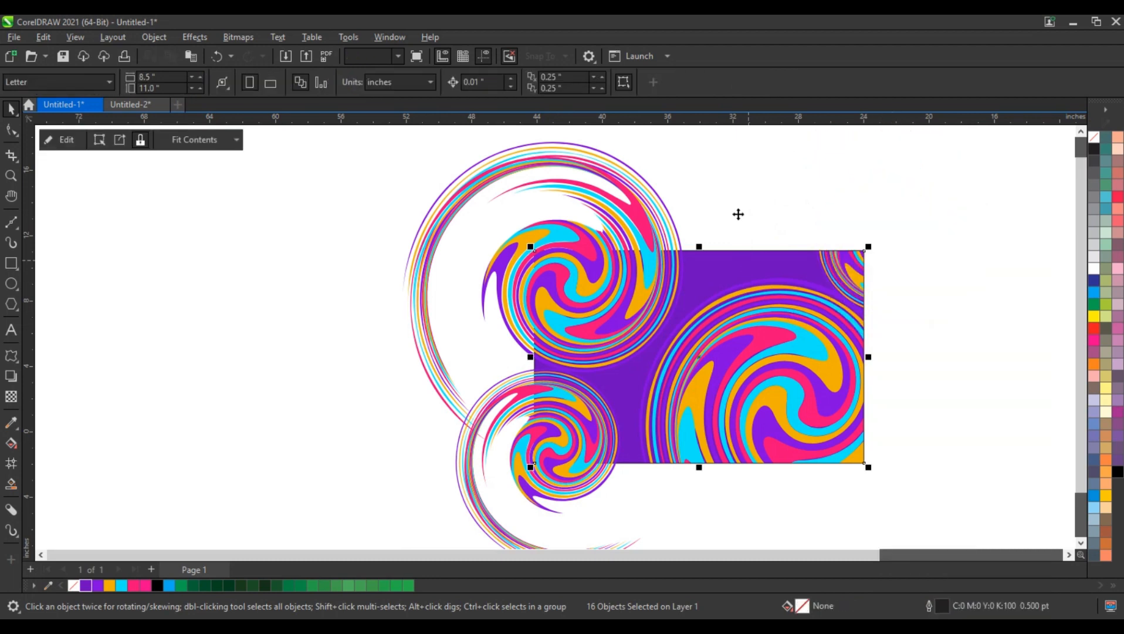
- Select both swirls on the rectangle's left side and PowerClip them inside it
scroll(740, 299, "down", 1)
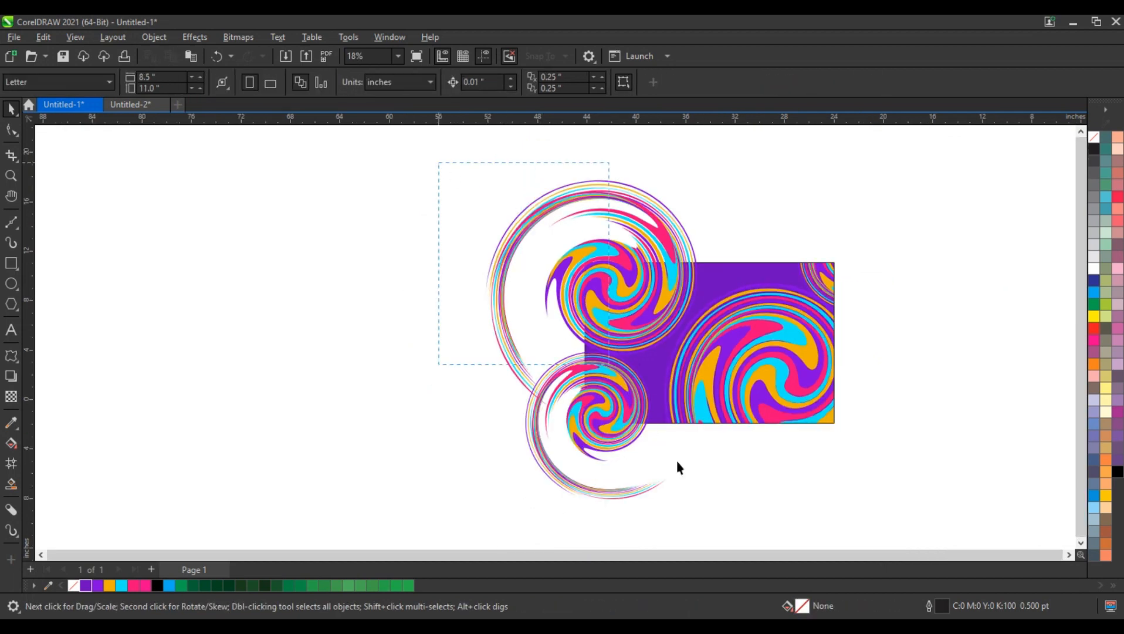
left_click_drag(678, 467, 736, 525)
right_click(647, 299)
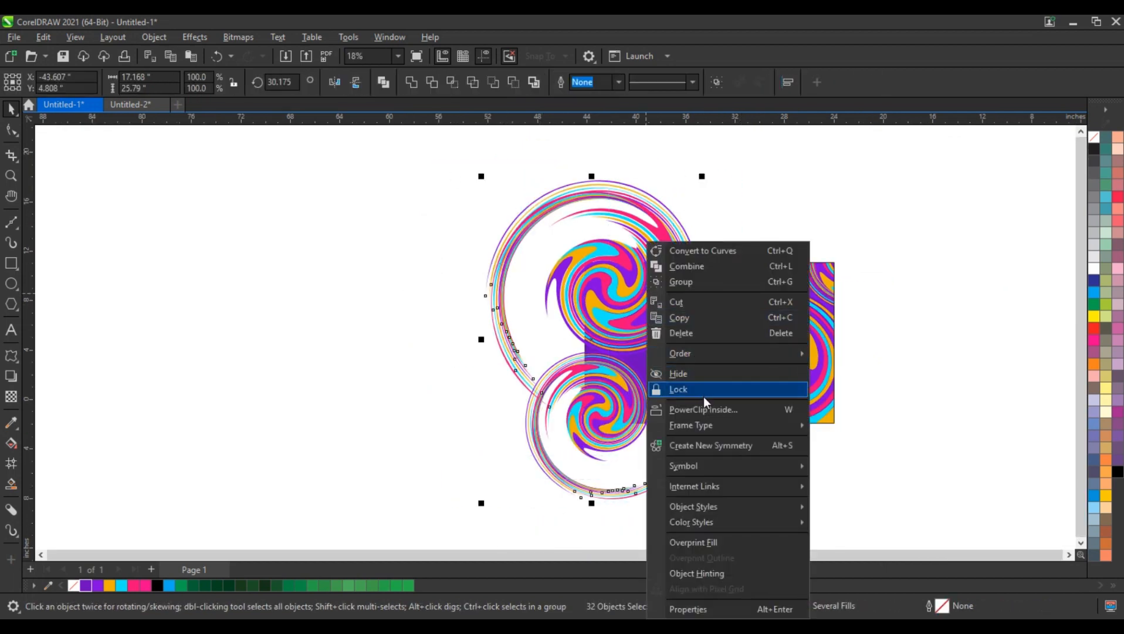
left_click(704, 405)
left_click(710, 399)
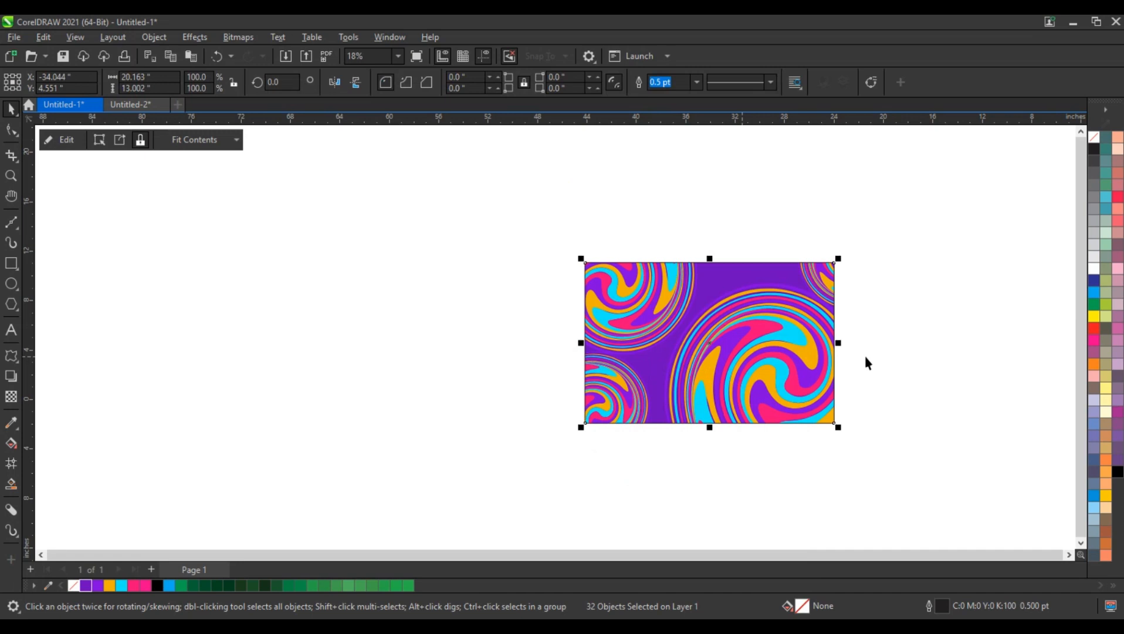
- Place a copy of the finished swirl rectangle beside the original, on its left
left_click(792, 354)
key("shift+F2")
scroll(627, 335, "down", 1)
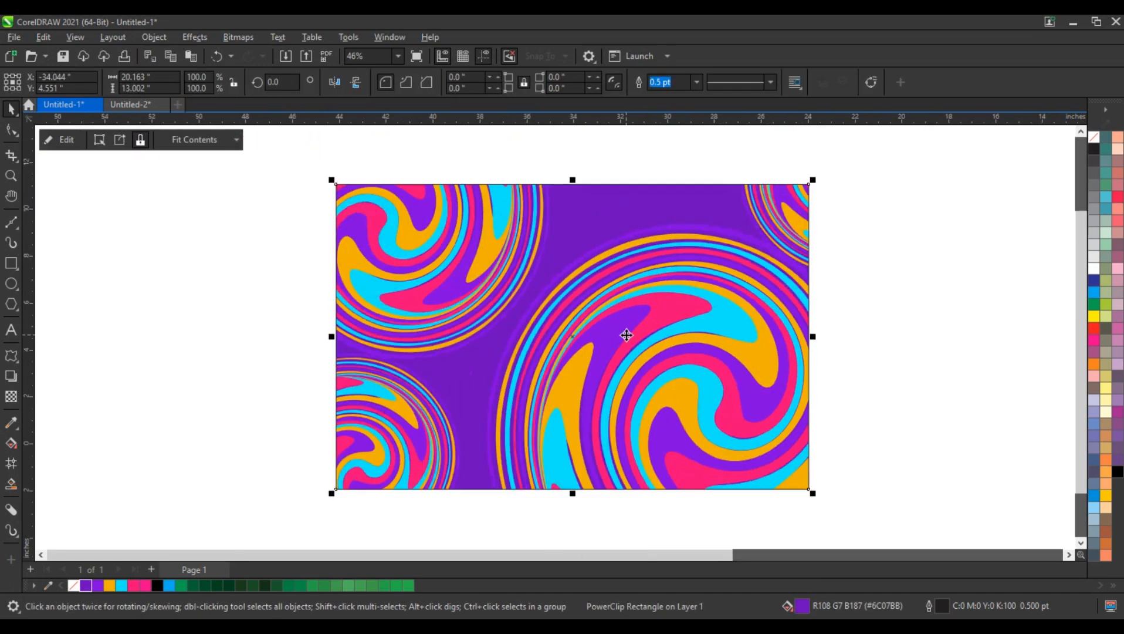
scroll(627, 335, "down", 2)
left_click_drag(695, 336, 441, 336)
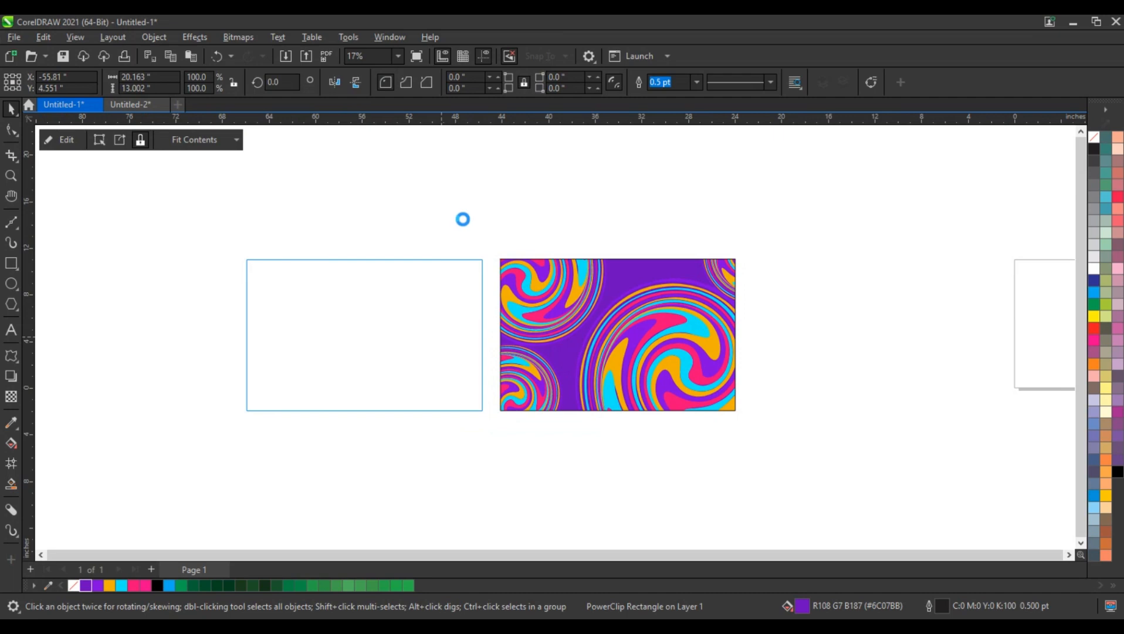
- Open the left copy's PowerClip for editing and delete its two left swirls and its upper-right swirl
right_click(418, 294)
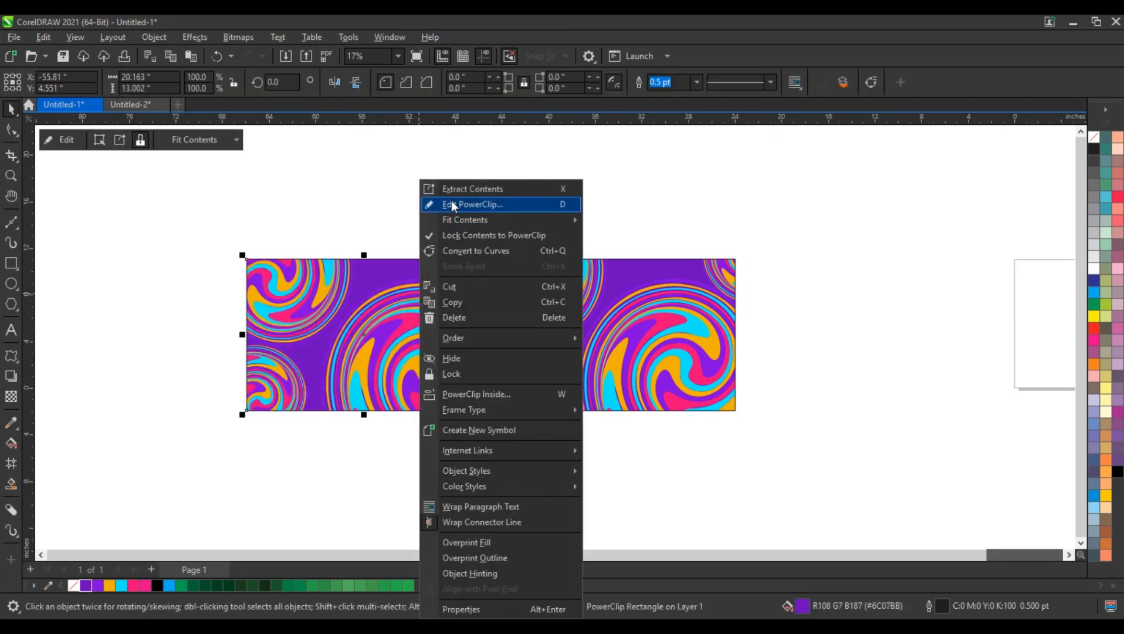
left_click(451, 204)
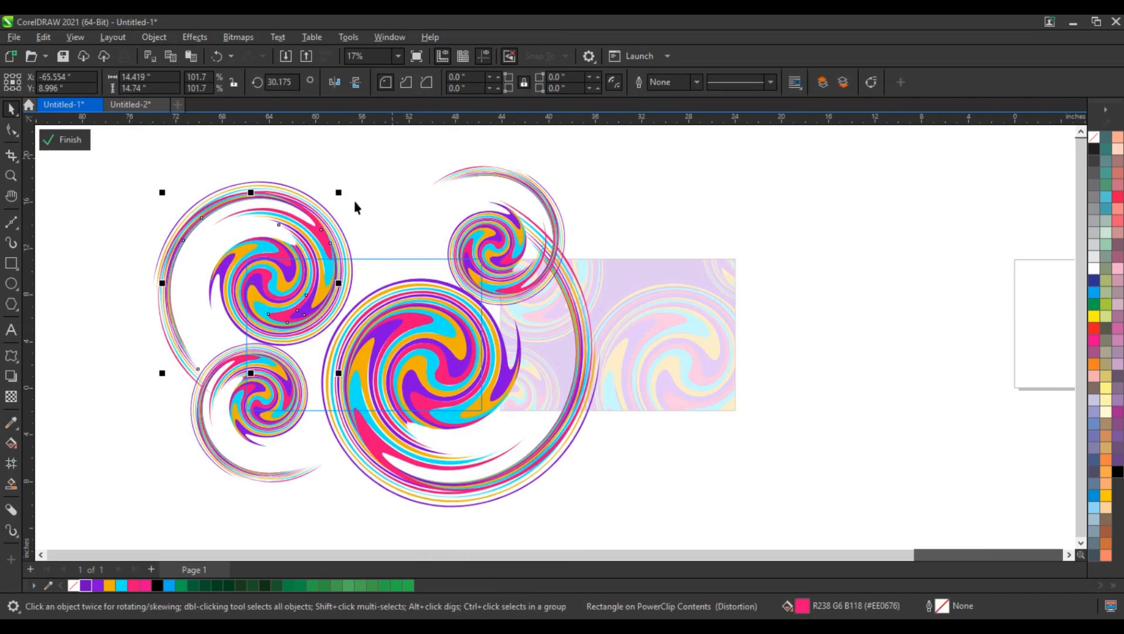
left_click_drag(390, 158, 143, 516)
key("Delete")
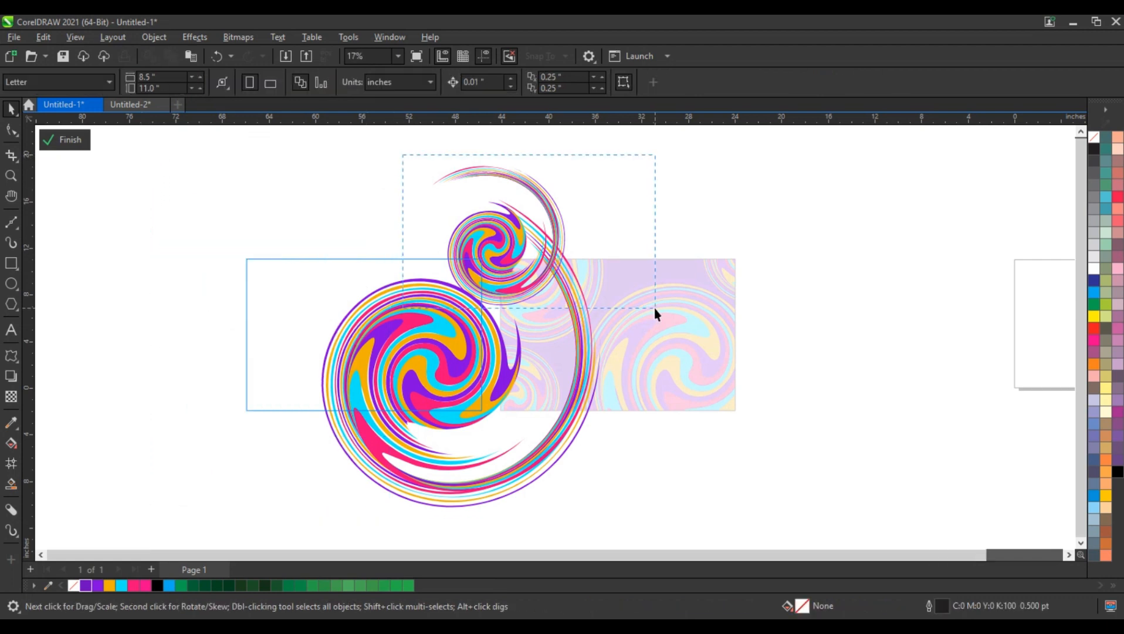
left_click_drag(655, 308, 654, 308)
key("Delete")
- Move the remaining large swirl towards the middle of the left rectangle and finish editing the PowerClip
left_click_drag(665, 518, 665, 519)
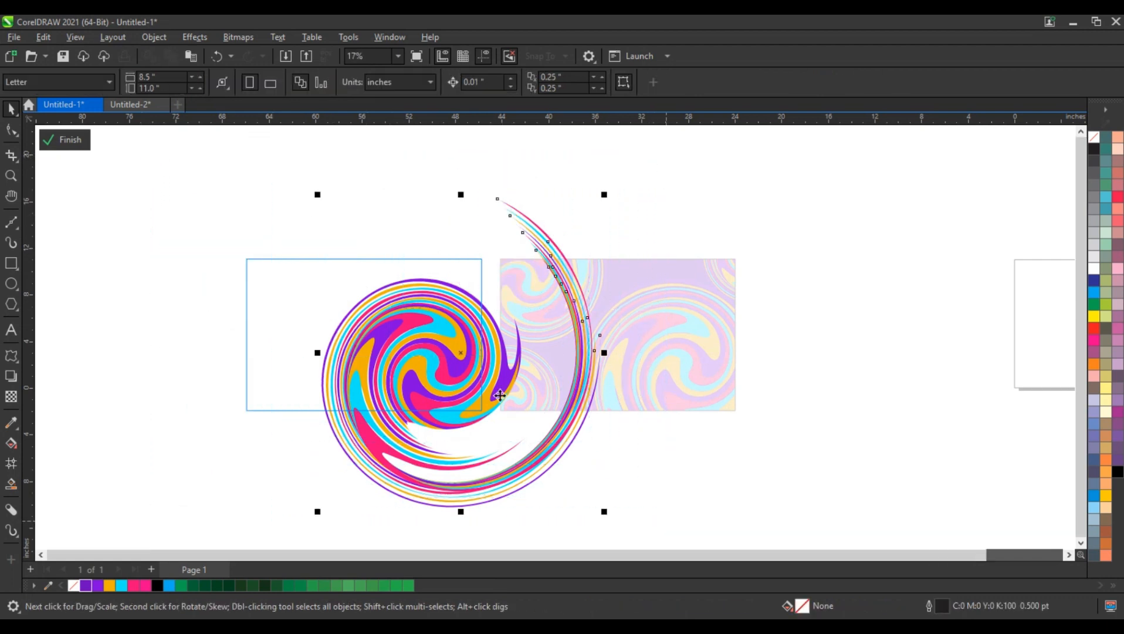
left_click_drag(500, 396, 453, 371)
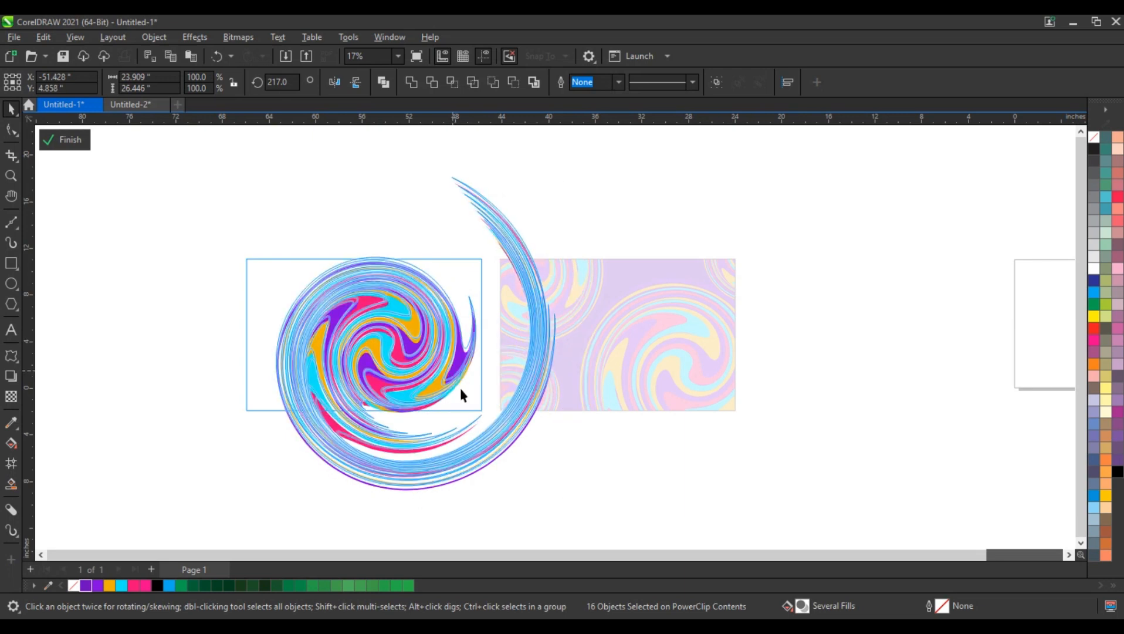
left_click(527, 461, "ctrl")
left_click(526, 462)
left_click_drag(774, 437, 214, 215)
key("shift+F2")
key("Escape")
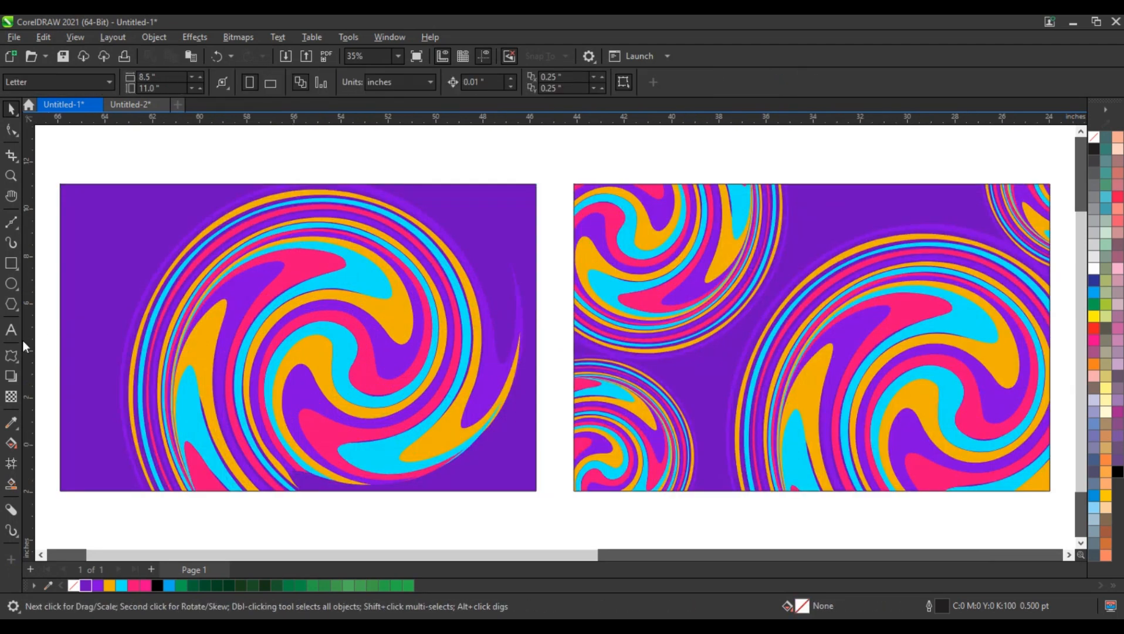
- Add the text "Soft Drink" on two lines over the swirl in the left rectangle
left_click(11, 329)
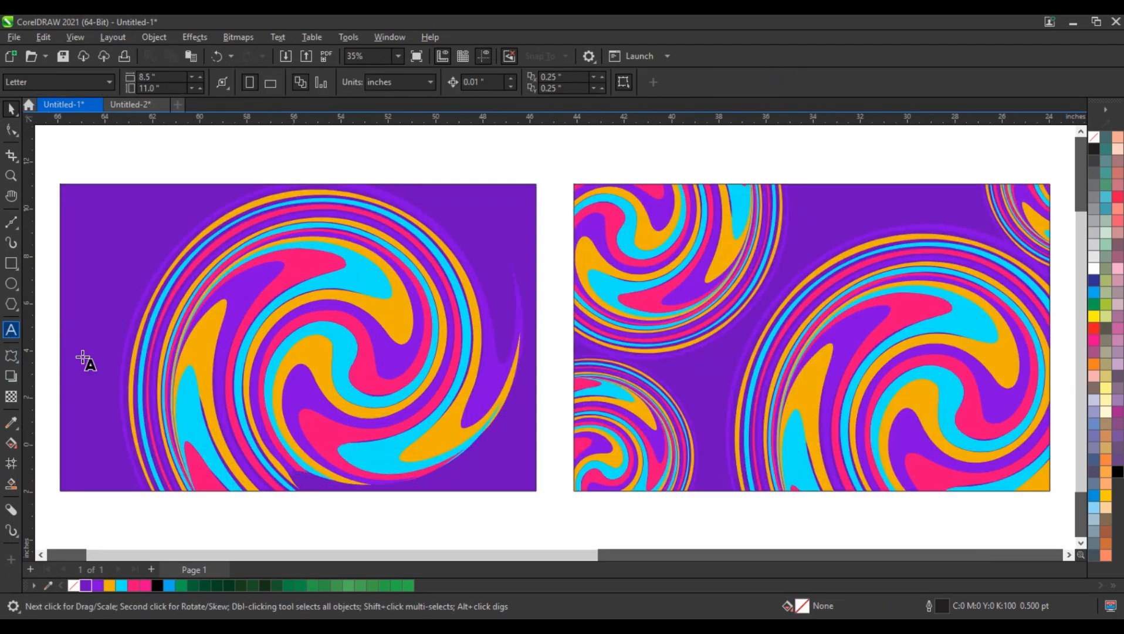
left_click(200, 345)
type("S")
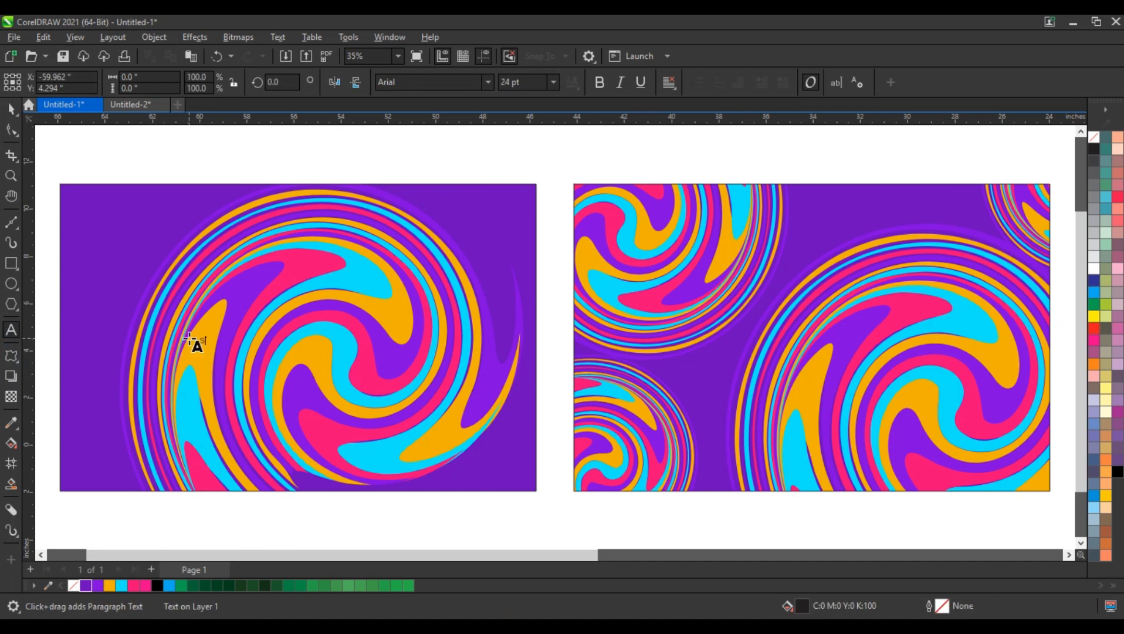
type("oft")
key("Return")
type("Drink")
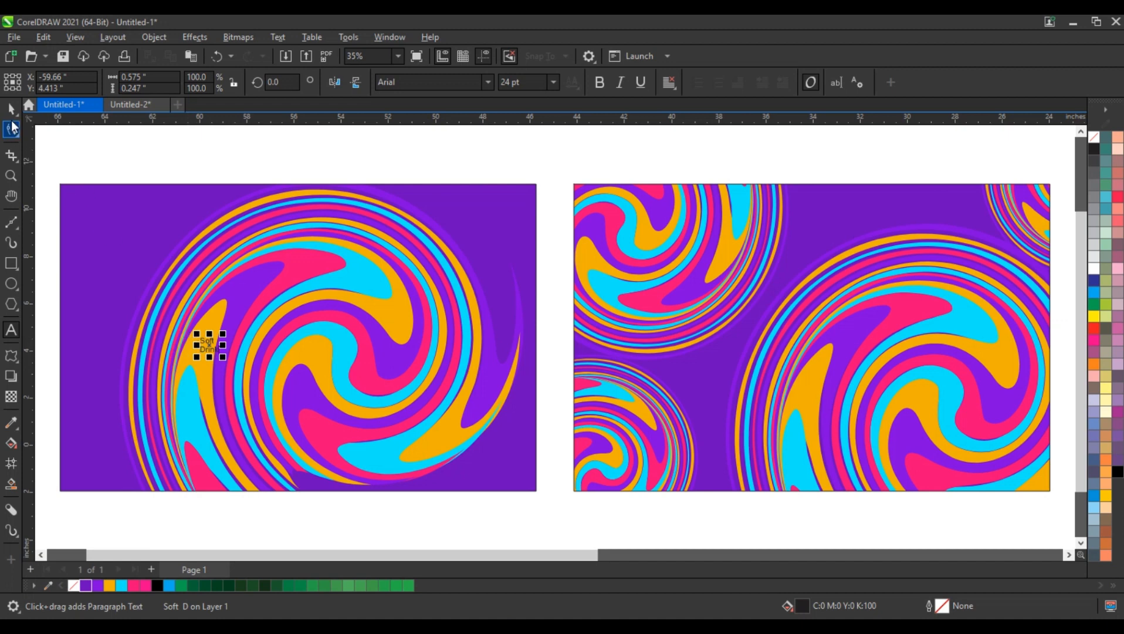
- Set the text's font to Casual, scale it to about 6.2 by 3.9 inches and place it over the swirl's centre
left_click(11, 109)
left_click(490, 88)
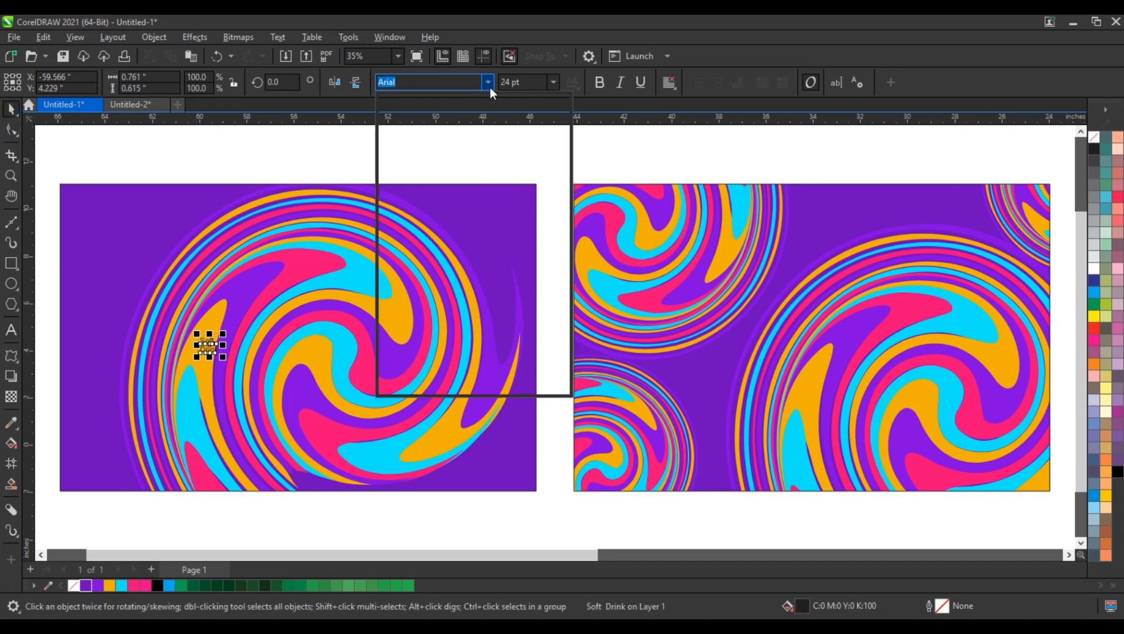
left_click(450, 124)
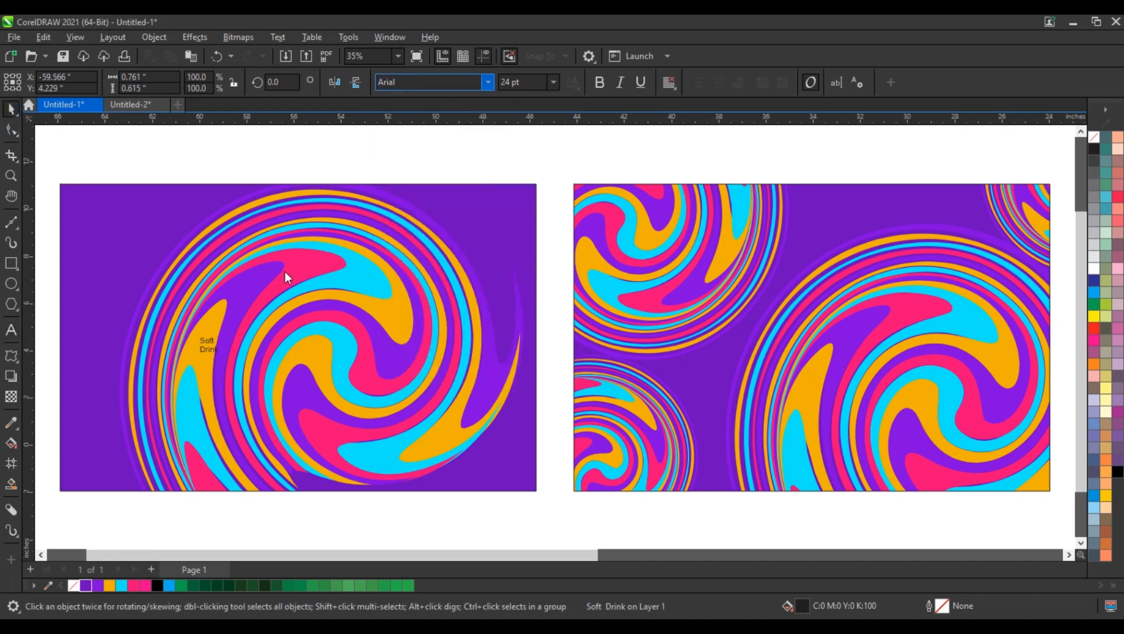
left_click_drag(309, 412, 353, 444)
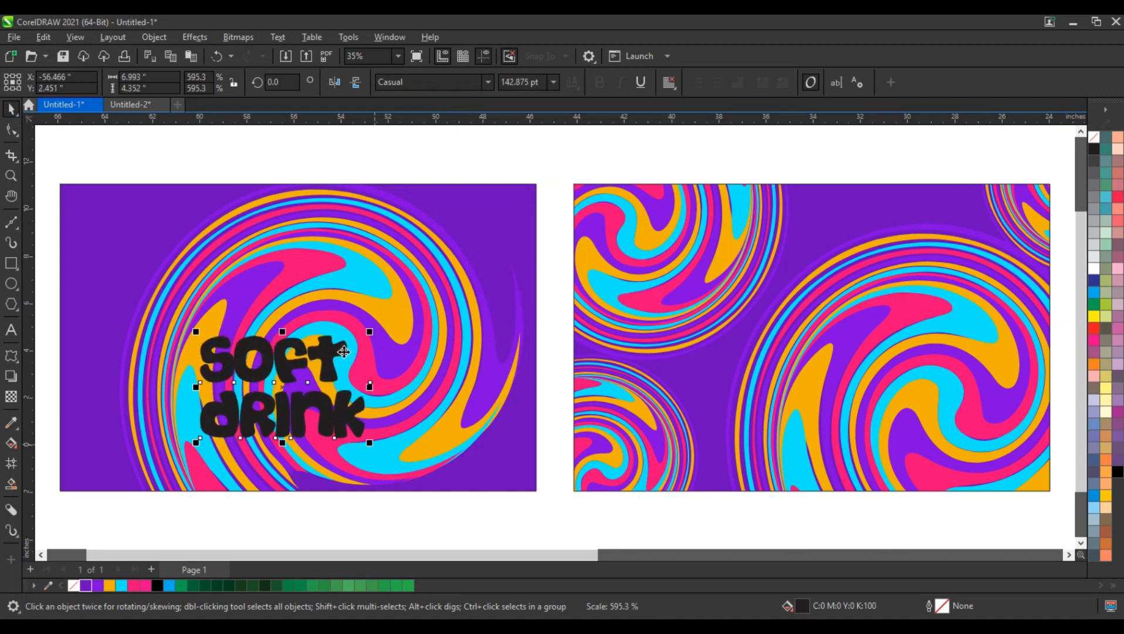
left_click_drag(335, 344, 357, 296)
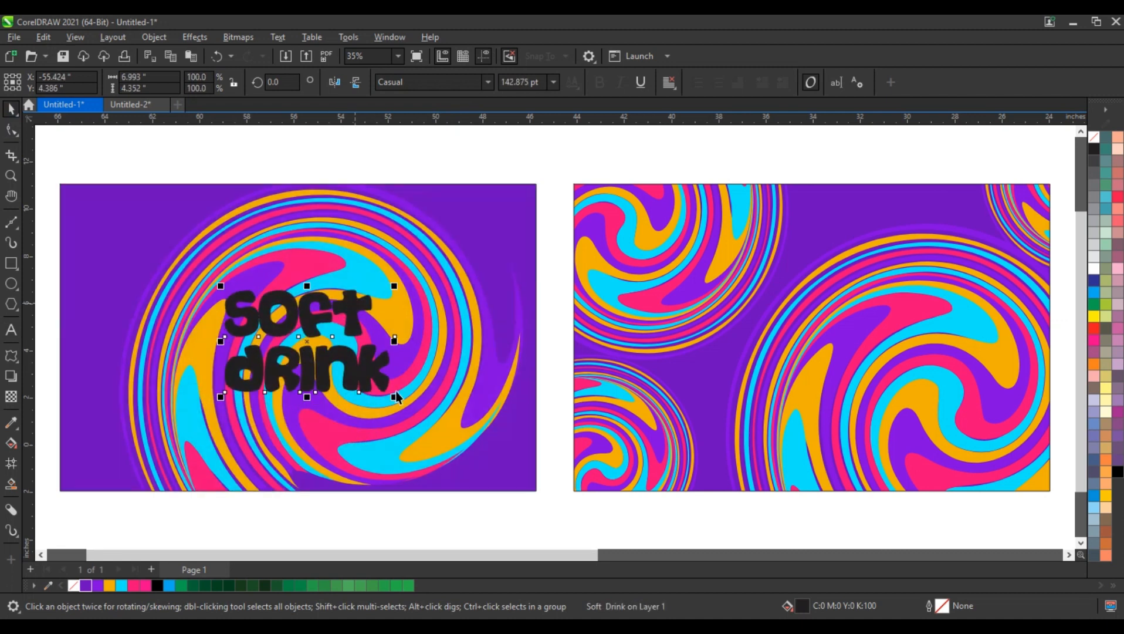
left_click_drag(394, 400, 384, 394)
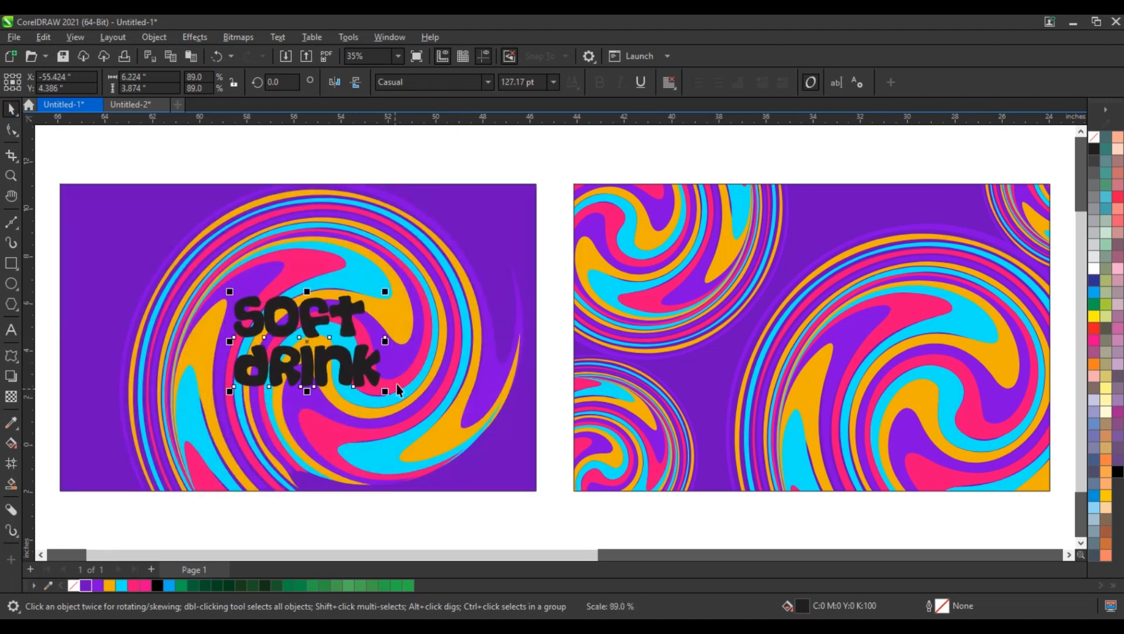
- Convert the "Soft Drink" text to curves and add a one-step outside contour of about 0.264 inches
key("ctrl+q")
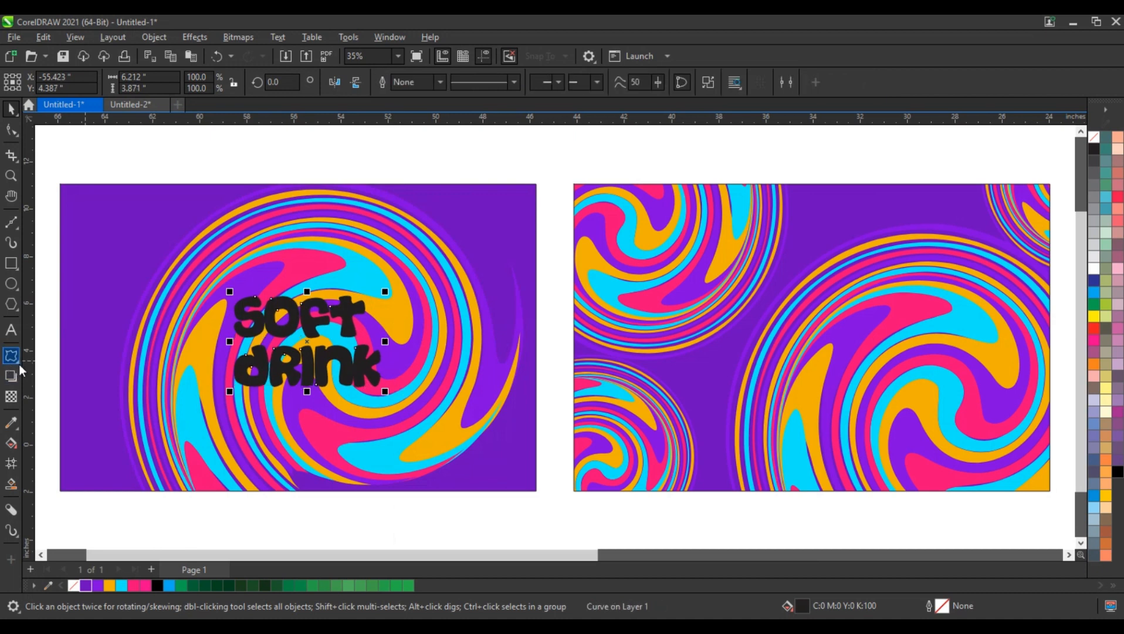
left_click(17, 361)
left_click(37, 372)
left_click_drag(341, 300, 349, 290)
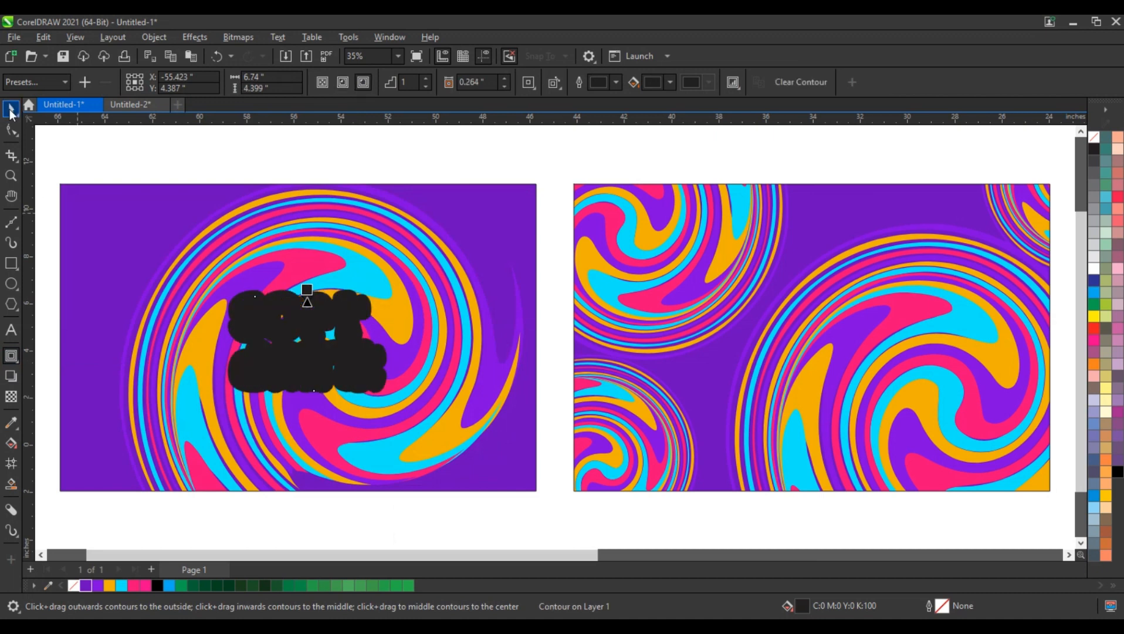
- Break the contour apart from the "Soft Drink" lettering in the left rectangle
left_click(11, 110)
left_click(154, 37)
left_click(209, 362)
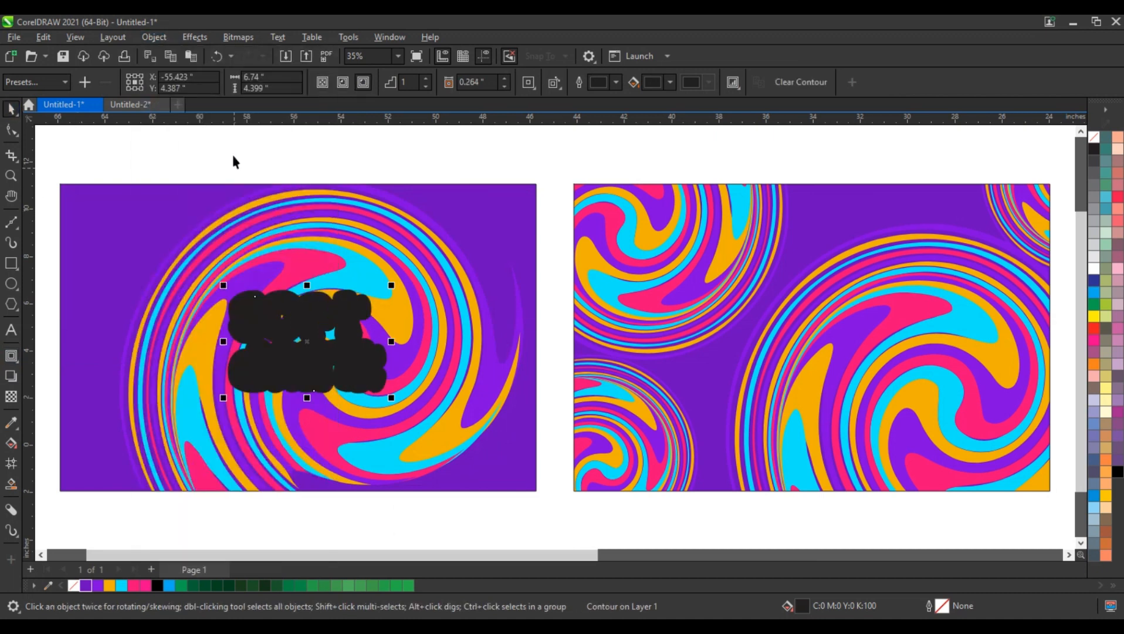
key("Escape")
- Fill the separated contour shape with the dark purple of the background and the "Soft Drink" lettering with cyan (#09E8F9)
left_click(376, 302)
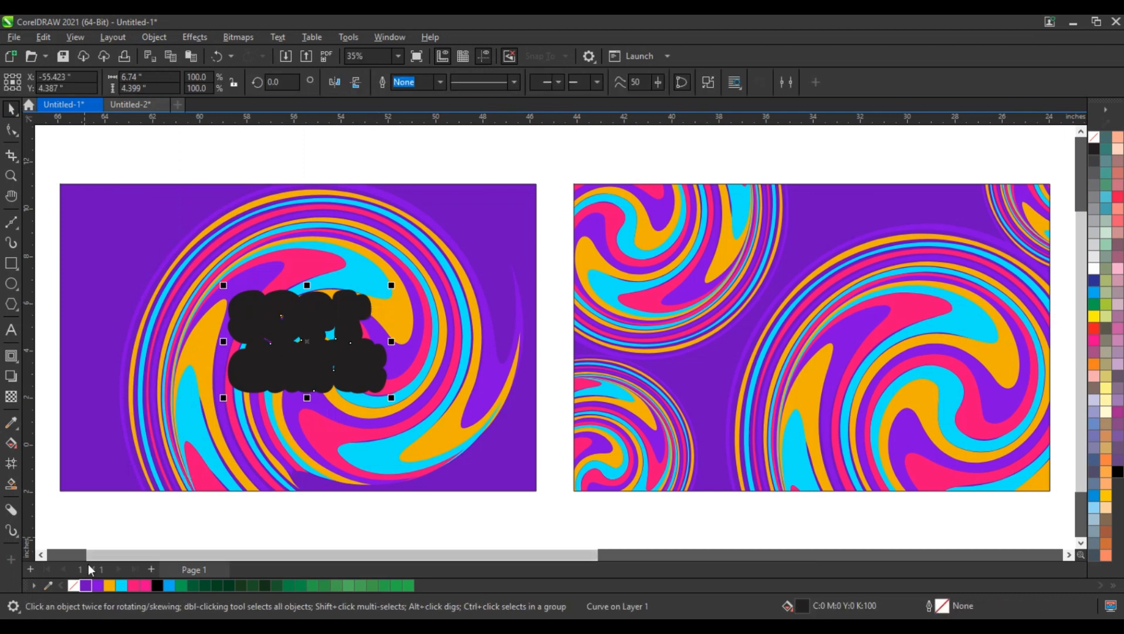
left_click(86, 585)
left_click(313, 321)
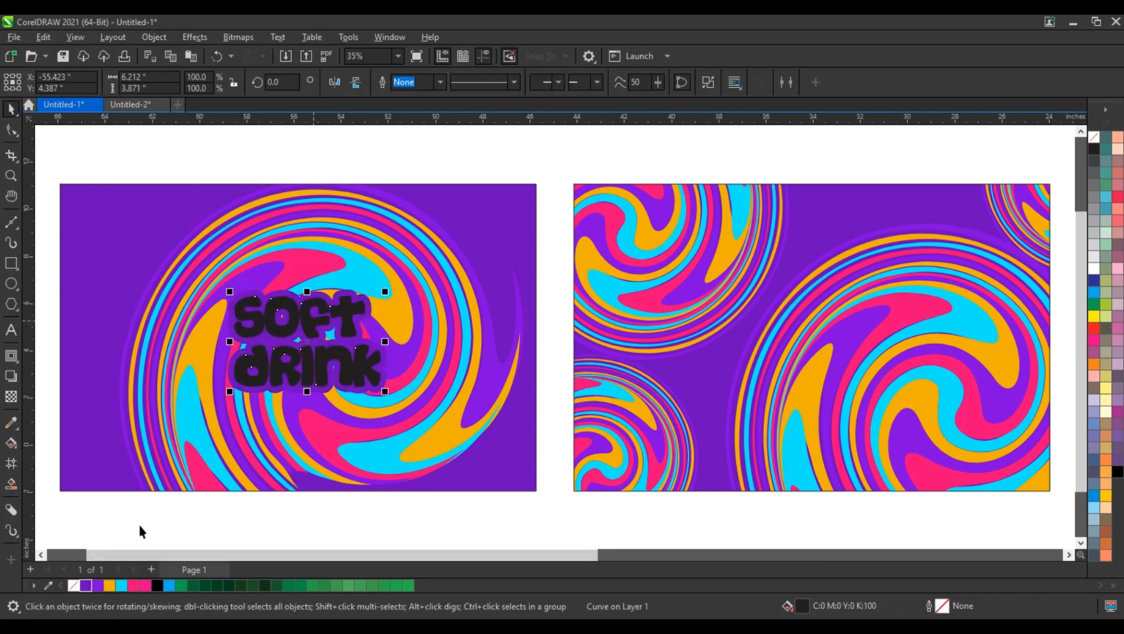
left_click(121, 585)
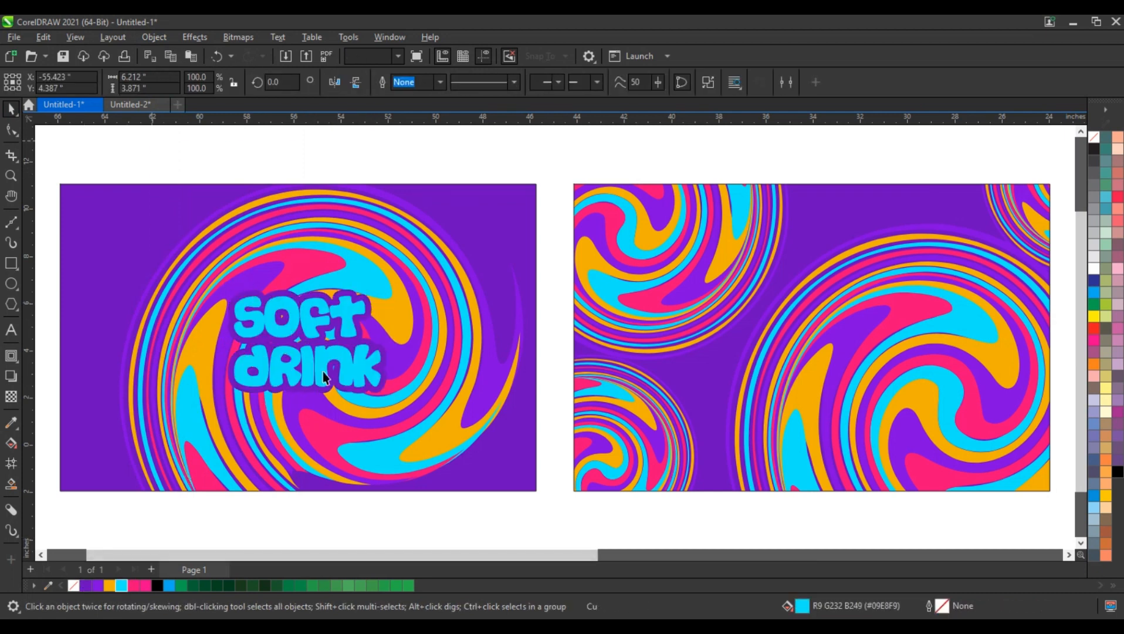
- Scale the lettering and its contour to about 5.75 by 3.75 inches and copy both to the centre of the right rectangle
left_click_drag(152, 143, 852, 379)
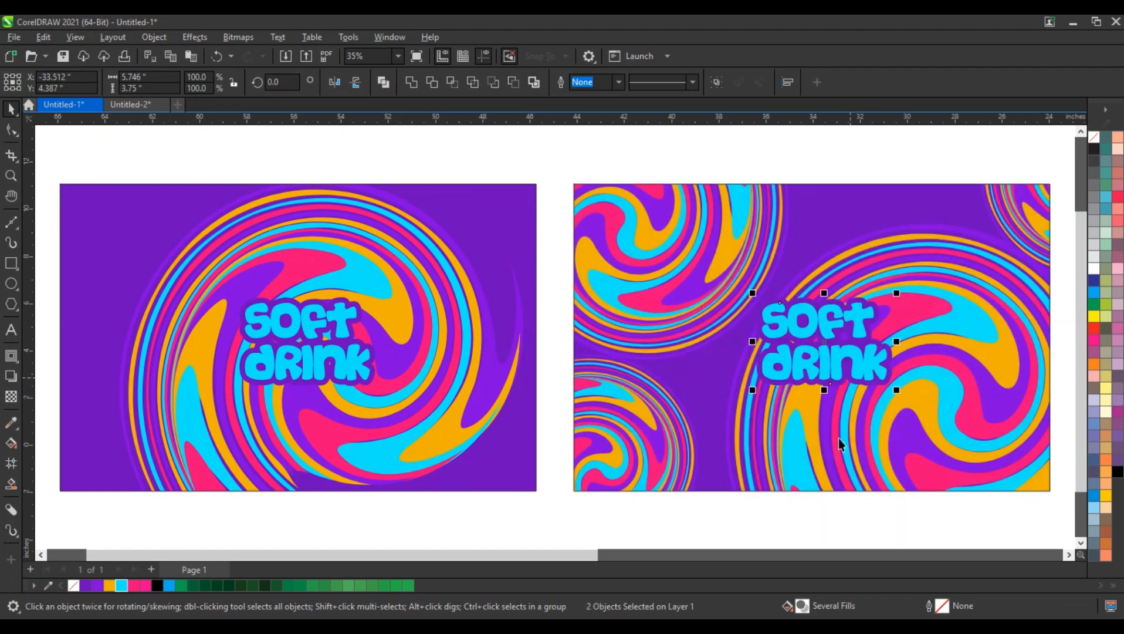
left_click(829, 451, "shift")
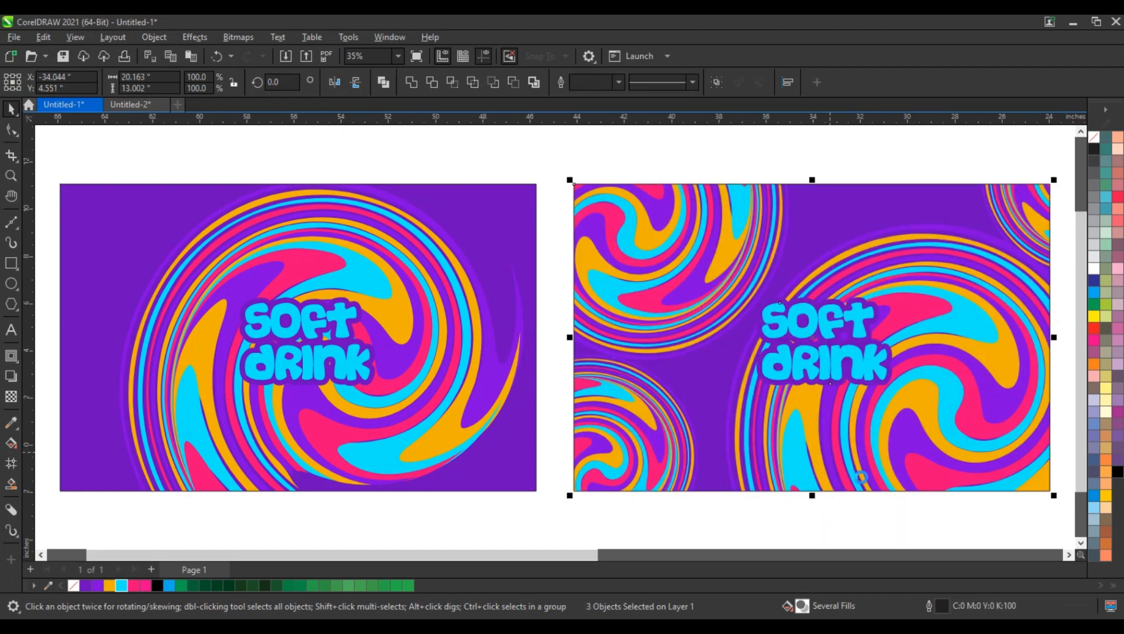
- Edit the right rectangle's PowerClip, scale the large swirl to about 75%, move it towards the lower-right corner and finish editing
right_click(811, 388)
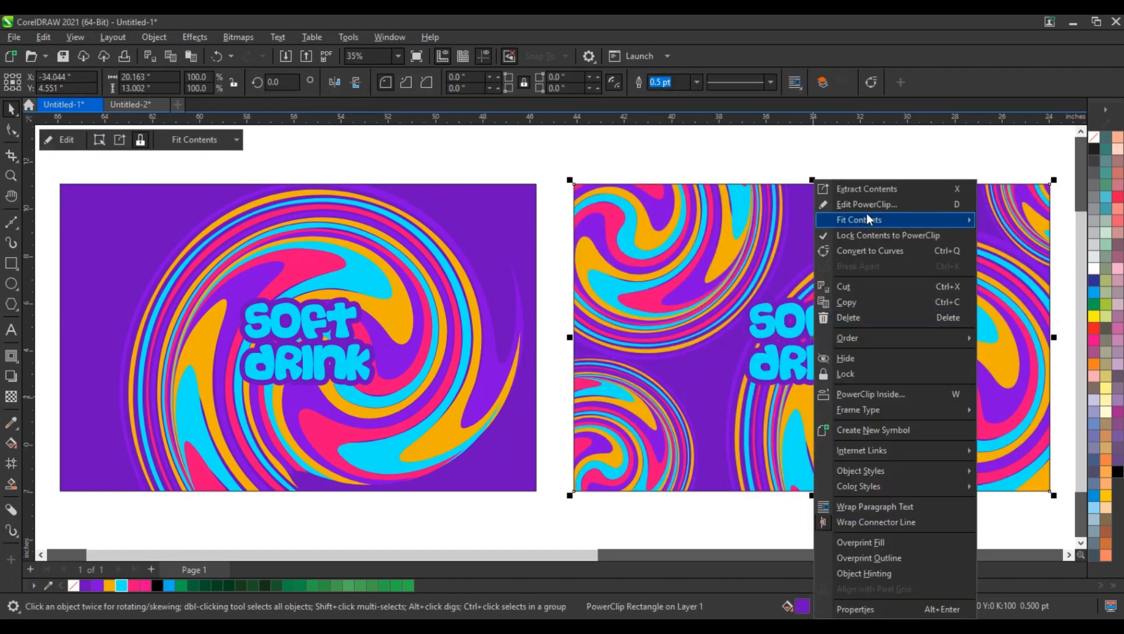
scroll(593, 242, "down", 2)
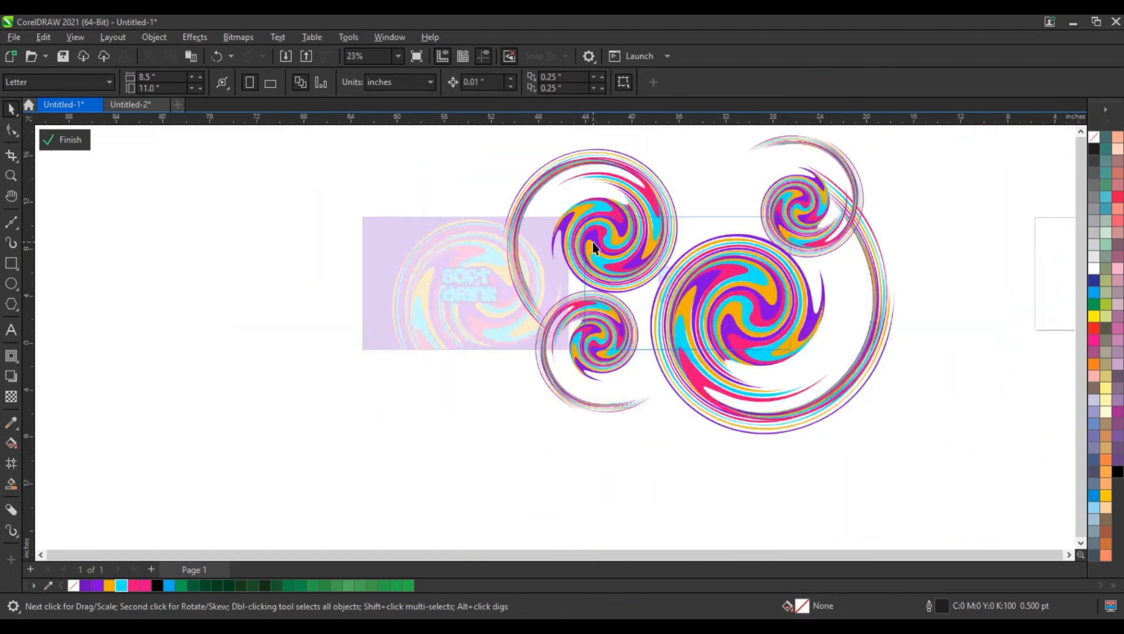
left_click(683, 304)
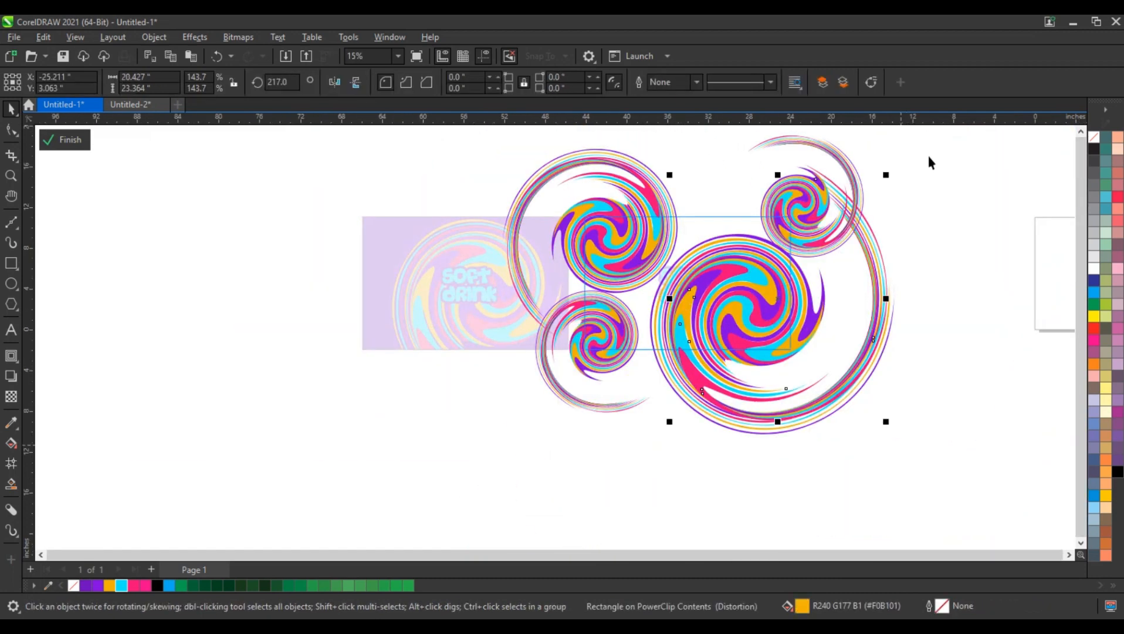
scroll(962, 153, "up", 1)
left_click_drag(1009, 138, 712, 306)
key("ctrl+g")
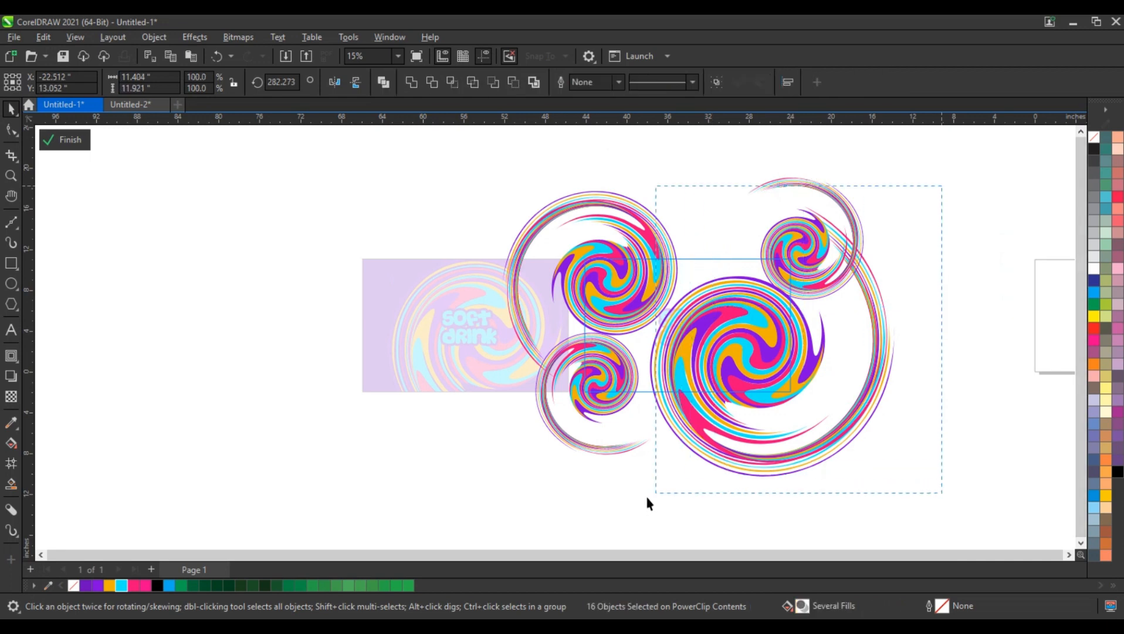
left_click_drag(656, 490, 632, 499)
left_click_drag(731, 330, 770, 366)
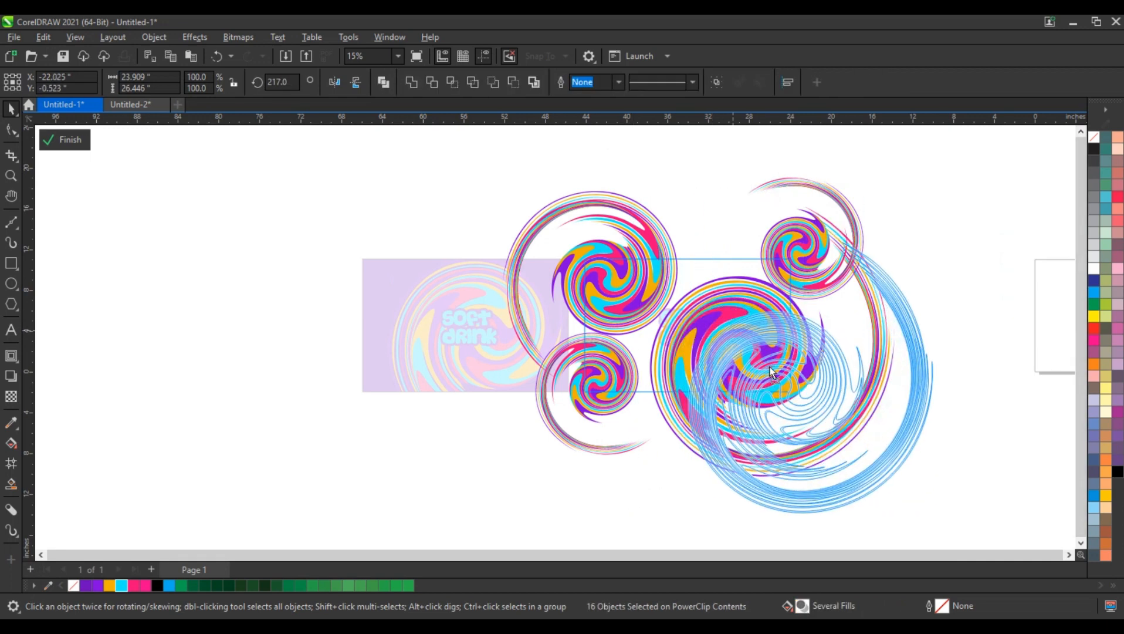
left_click_drag(945, 248, 818, 383)
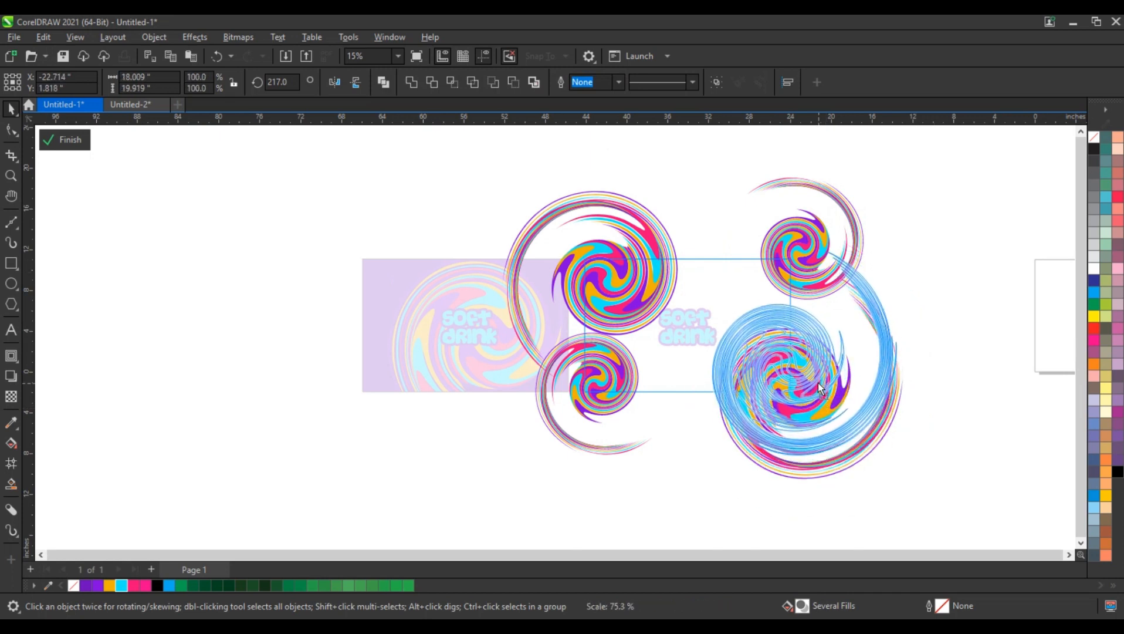
left_click(863, 375, "ctrl")
left_click(872, 373)
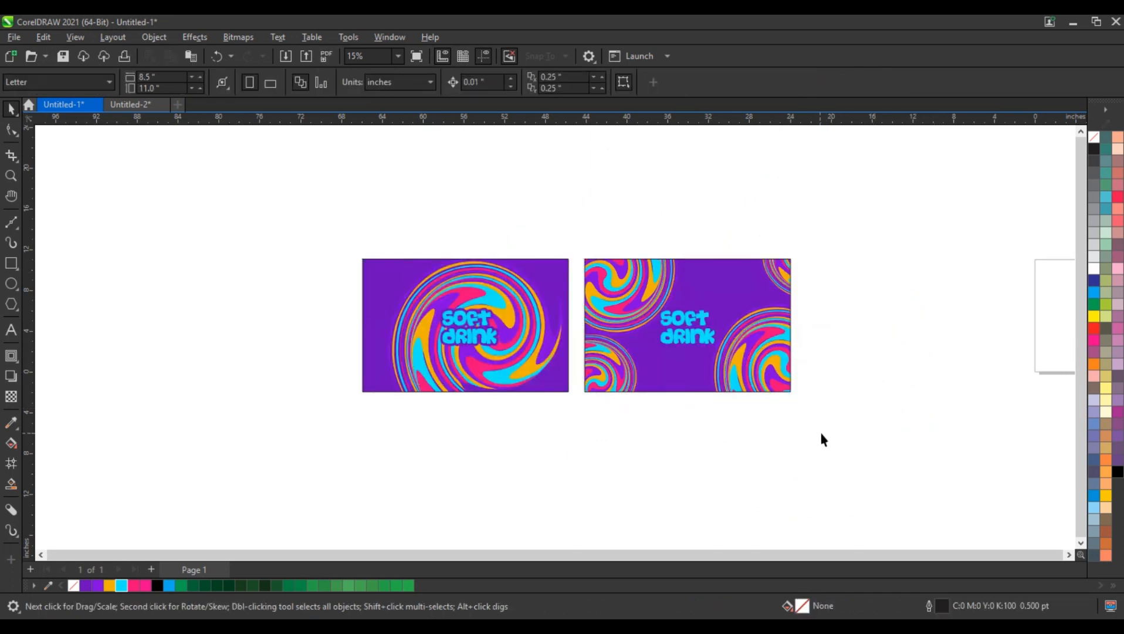
- Try pink on the contour shape around the right lettering, fill it cyan instead and make the lettering white
left_click_drag(821, 433, 267, 217)
key("shift+F2")
key("Escape")
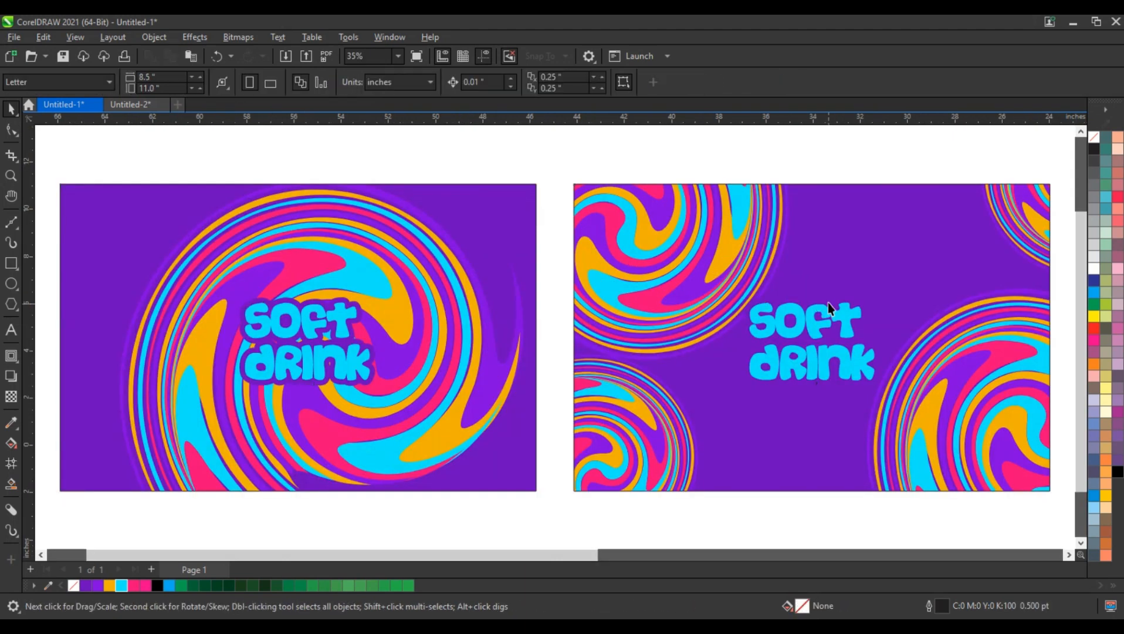
left_click(829, 300)
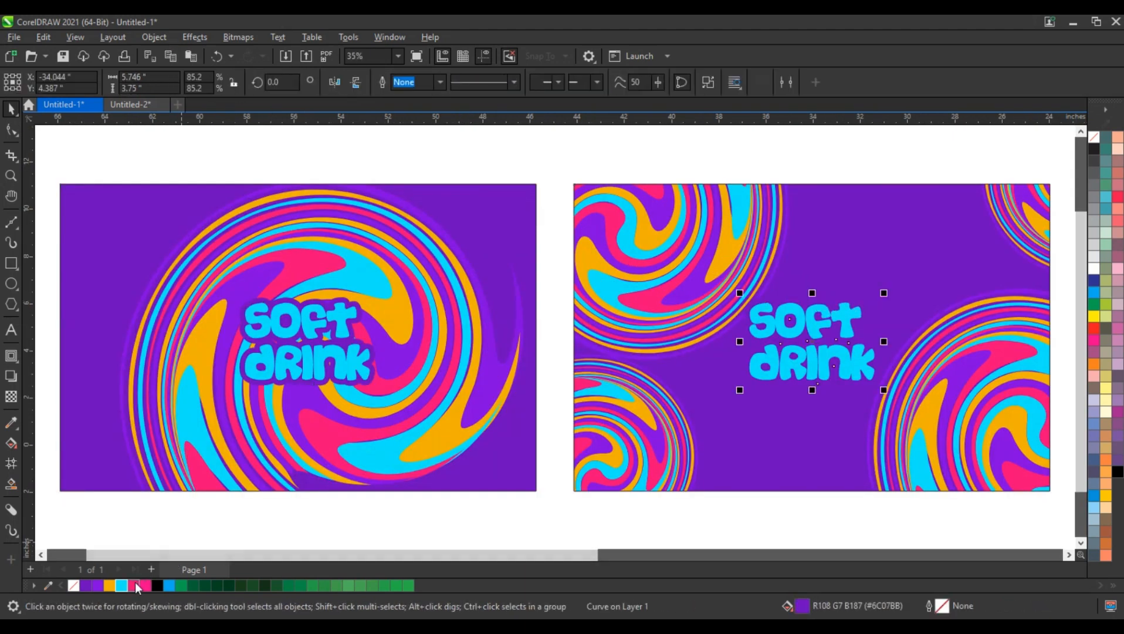
left_click(145, 586)
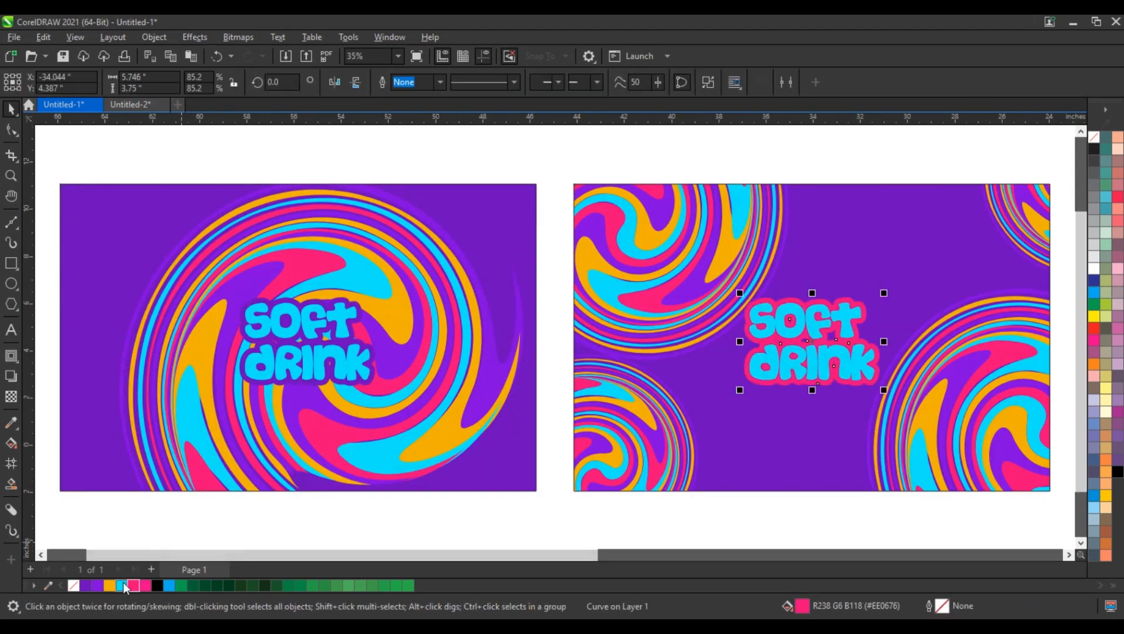
left_click(125, 586)
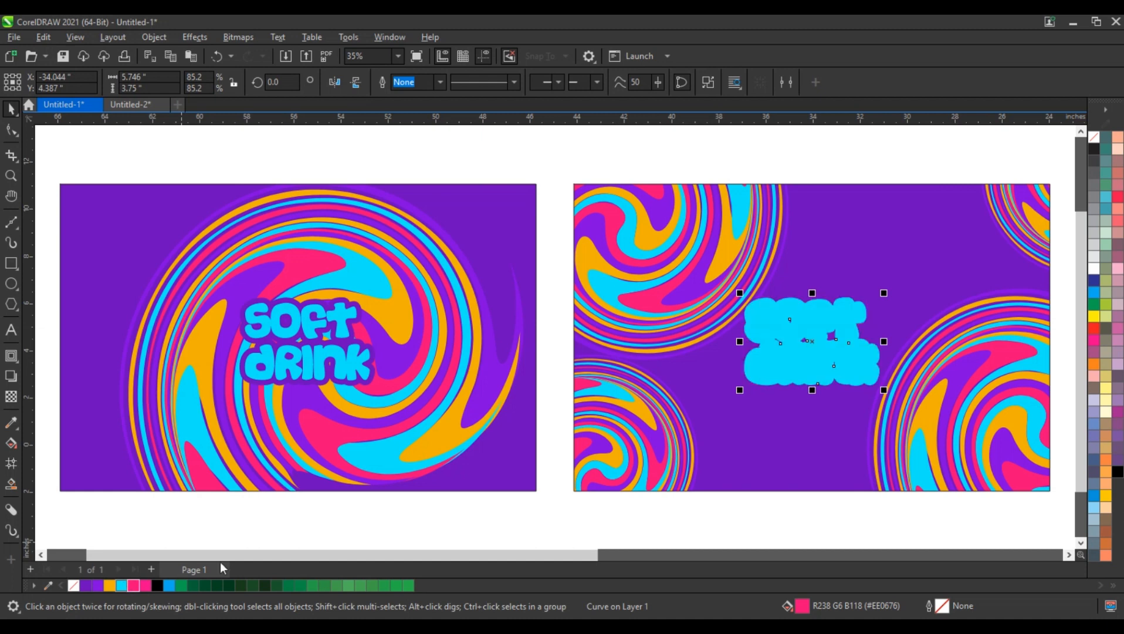
left_click(1095, 270)
left_click(754, 168)
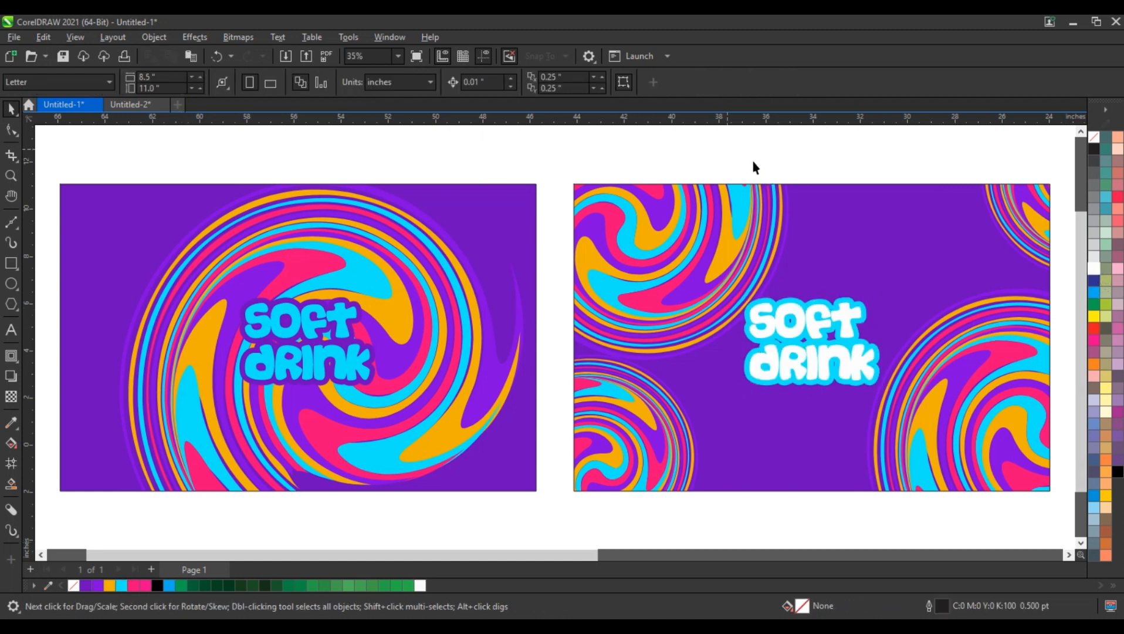
- Fill the contour shape around the right rectangle's lettering with violet (#8004DE)
left_click(867, 306)
left_click(97, 586)
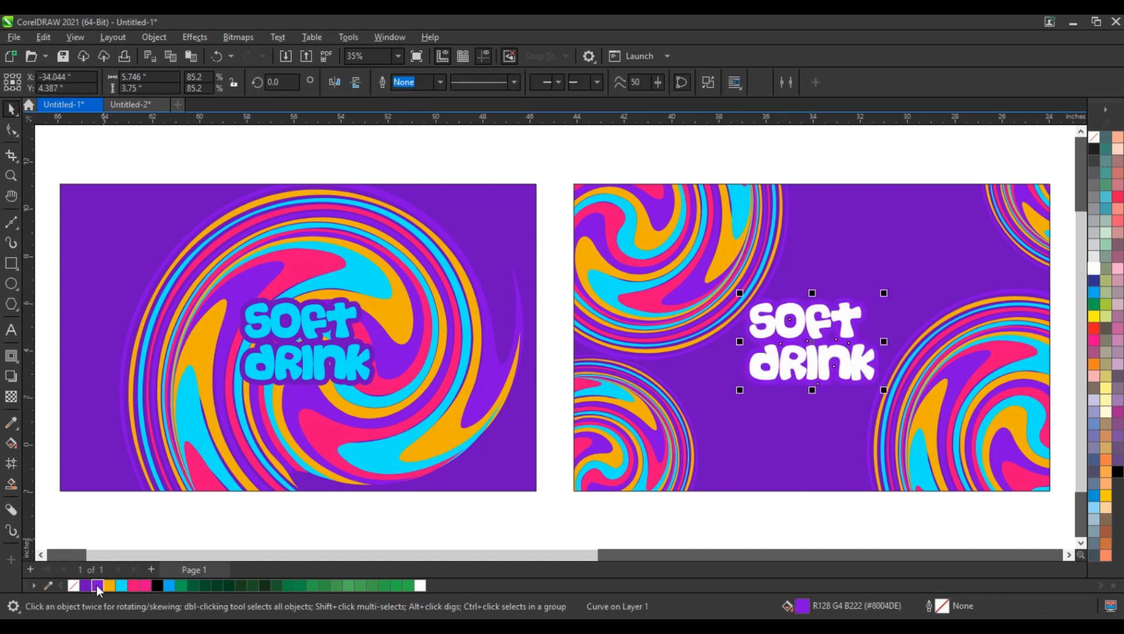
left_click(836, 359)
left_click_drag(872, 407, 889, 419)
key("ctrl+z")
- Resize the right lettering with its contour, rotate it about 30 degrees and place it in the middle of the right rectangle
left_click_drag(665, 136, 923, 424)
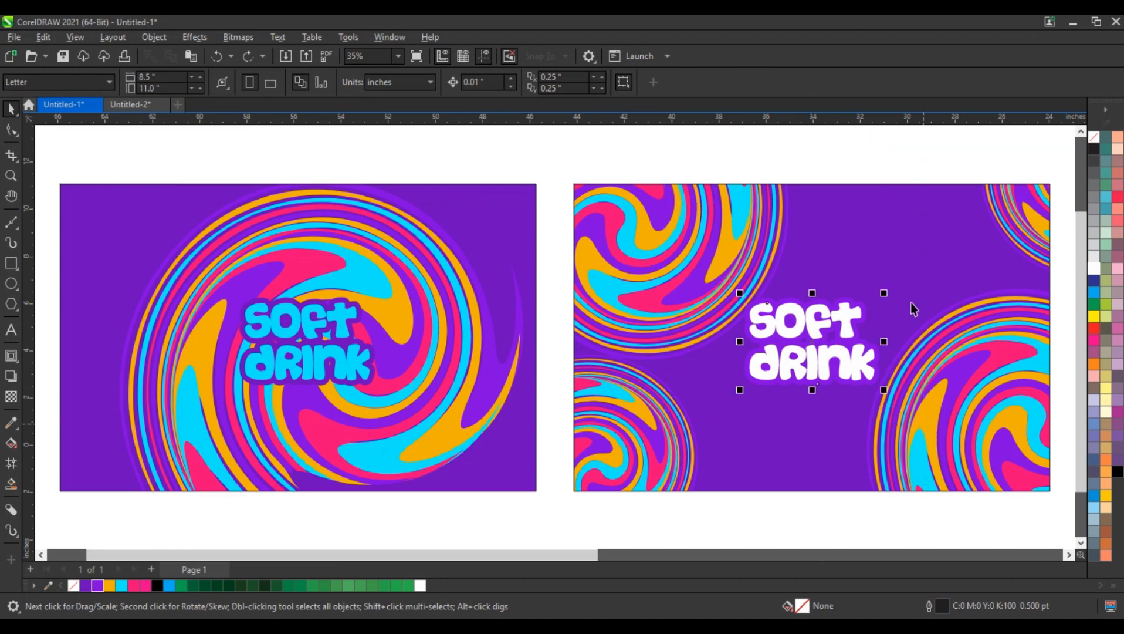
left_click_drag(884, 291, 922, 267)
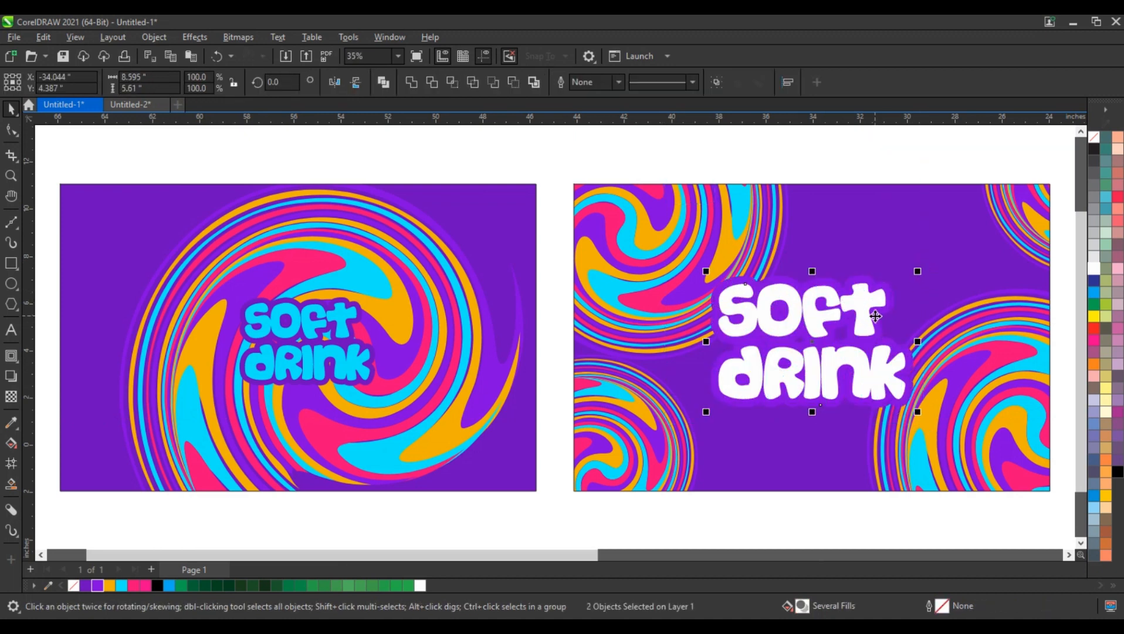
left_click_drag(876, 315, 877, 310)
left_click_drag(923, 412, 865, 336)
left_click(892, 390)
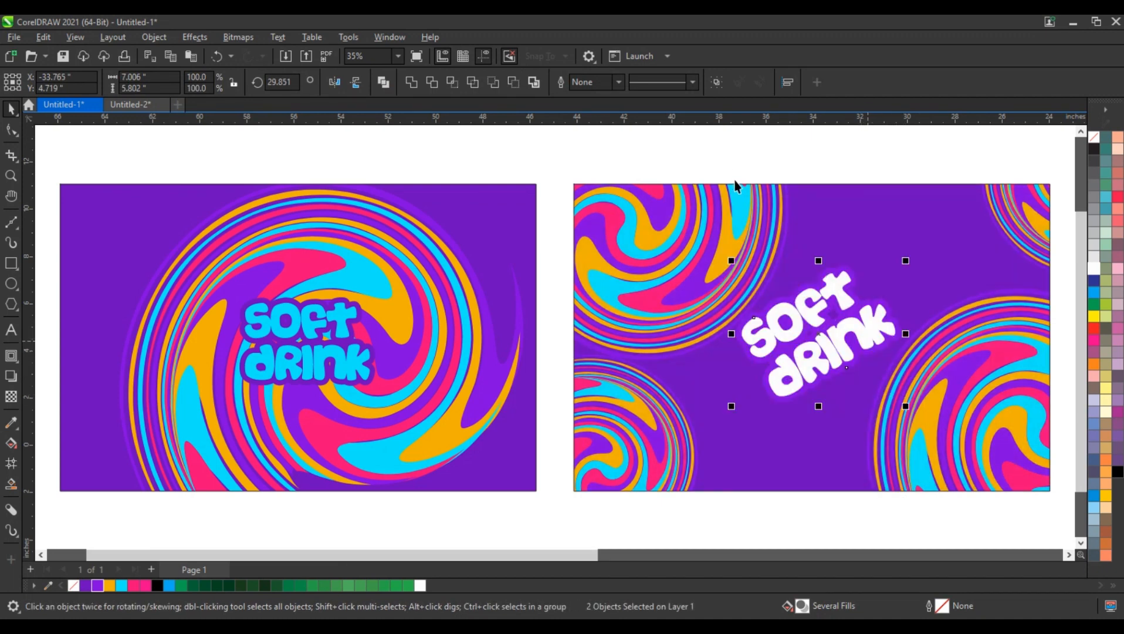
left_click(733, 171)
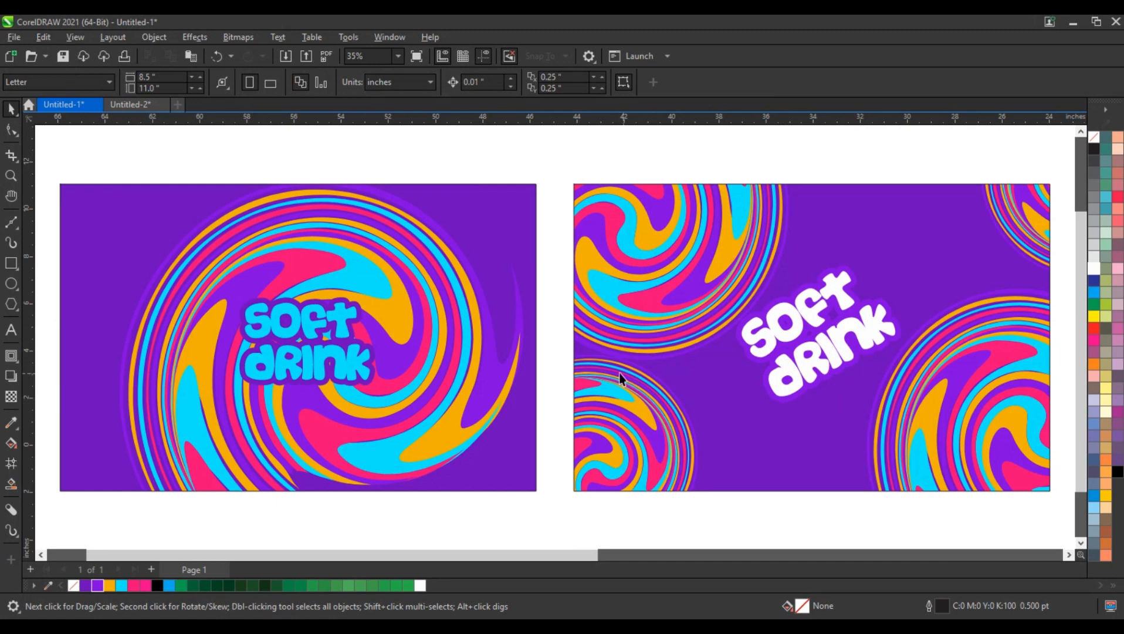
- Undo the lettering rotation, recolouring, PowerClip swirl edit and lettering copy in the right rectangle, keeping the left lettering at its scaled-down size
key("ctrl+z")
key("ctrl+z")
key("ctrl+z")
key("ctrl+z")
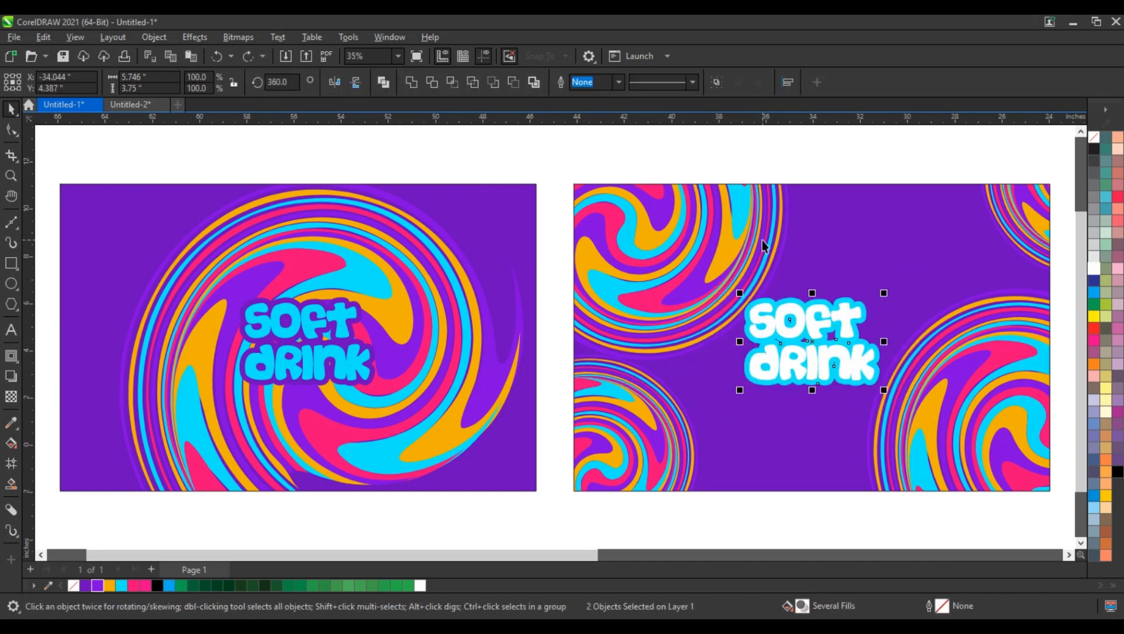
key("ctrl+z")
key("ctrl+z")
key("ctrl+z")
key("ctrl+z")
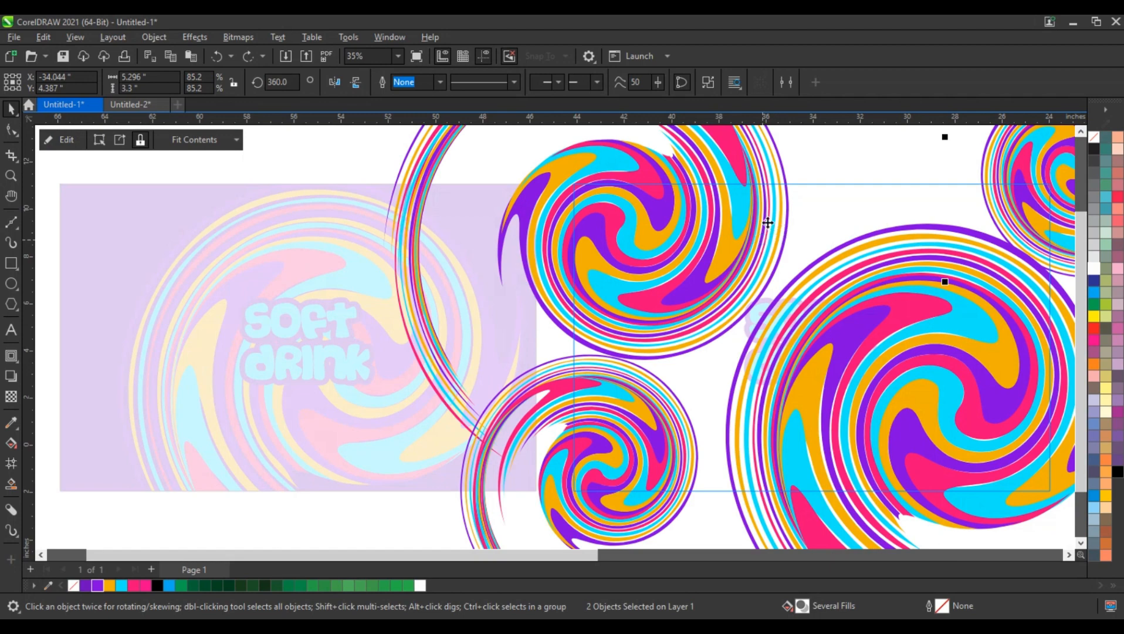
key("ctrl+z")
key("ctrl+z")
key("ctrl+z")
key("ctrl+z")
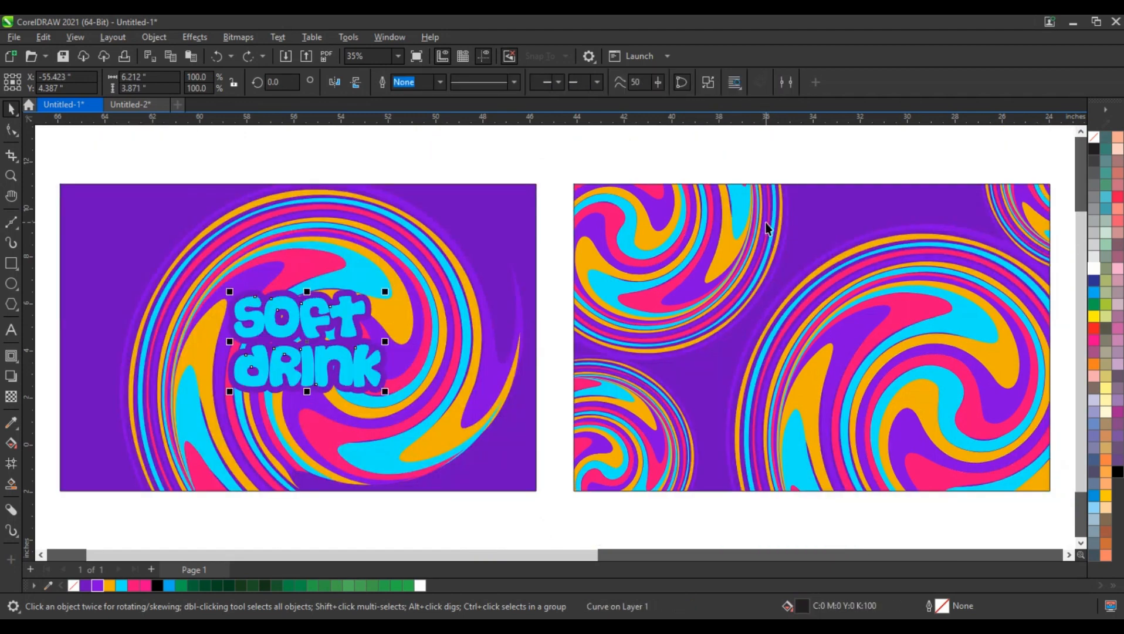
key("ctrl+z")
key("ctrl+z")
key("ctrl+z")
key("ctrl+z")
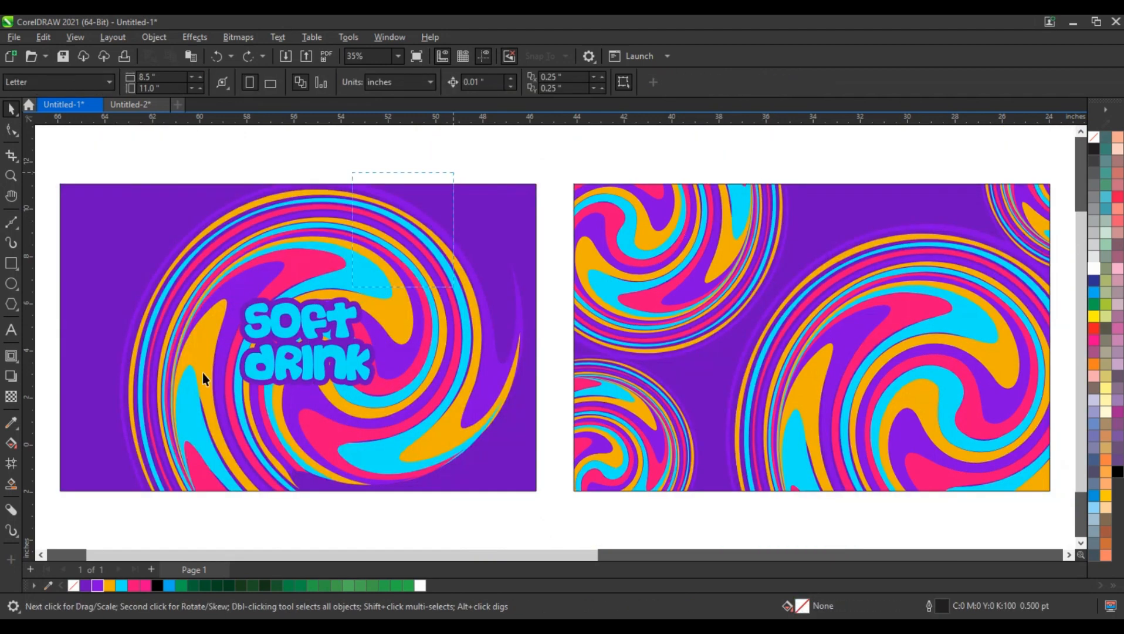
- Copy the left rectangle's lettering and contour to the right rectangle and centre the copy on it
left_click_drag(202, 372, 171, 403)
left_click_drag(272, 370, 790, 399)
left_click(804, 426, "shift")
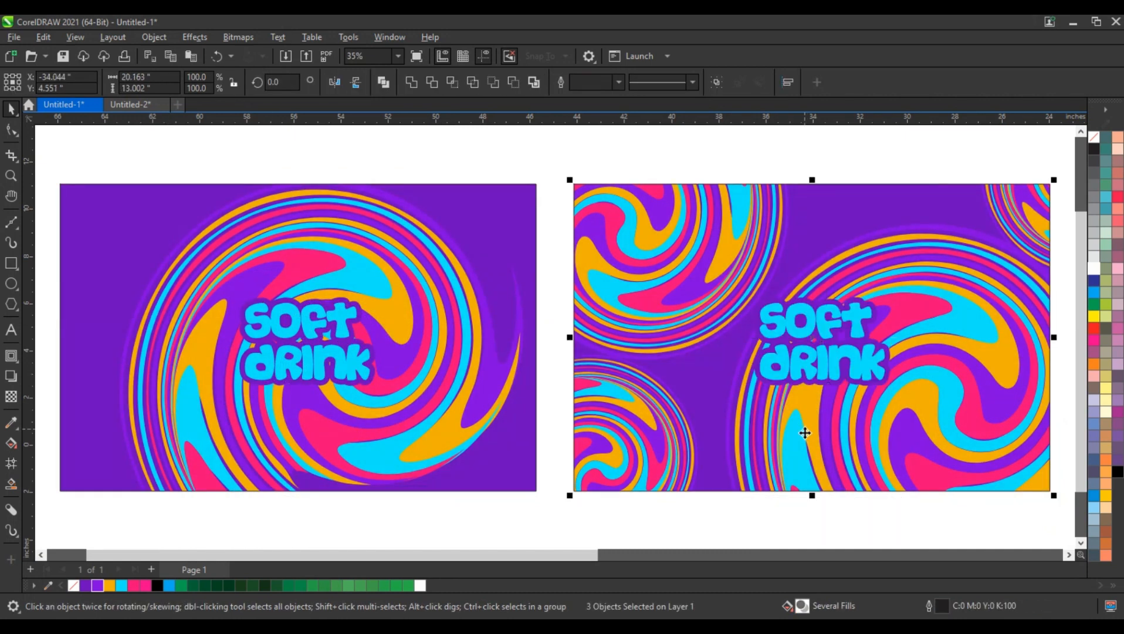
left_click(860, 521)
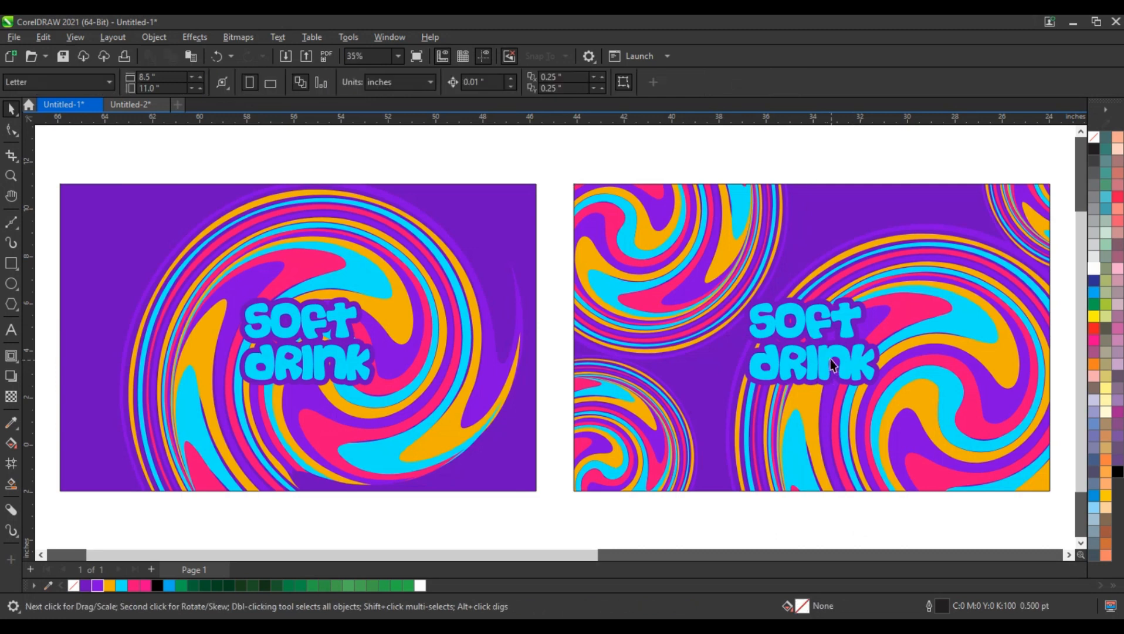
- Fill the "Soft Drink" lettering in the right rectangle with white
left_click(833, 362)
left_click(1094, 269)
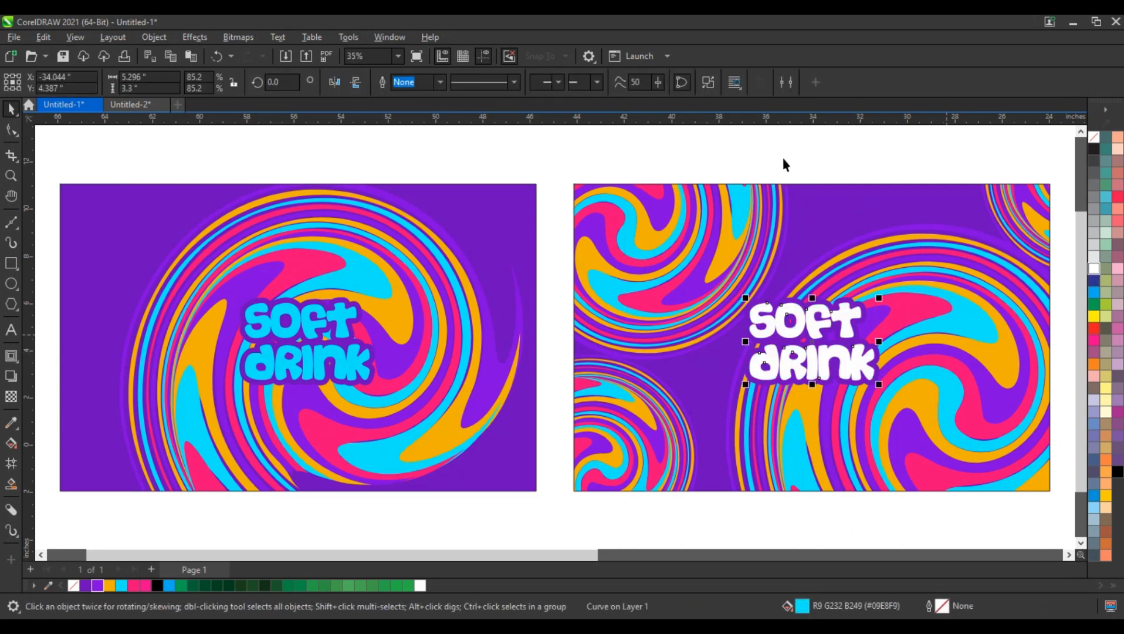
key("Escape")
scroll(694, 308, "down", 1)
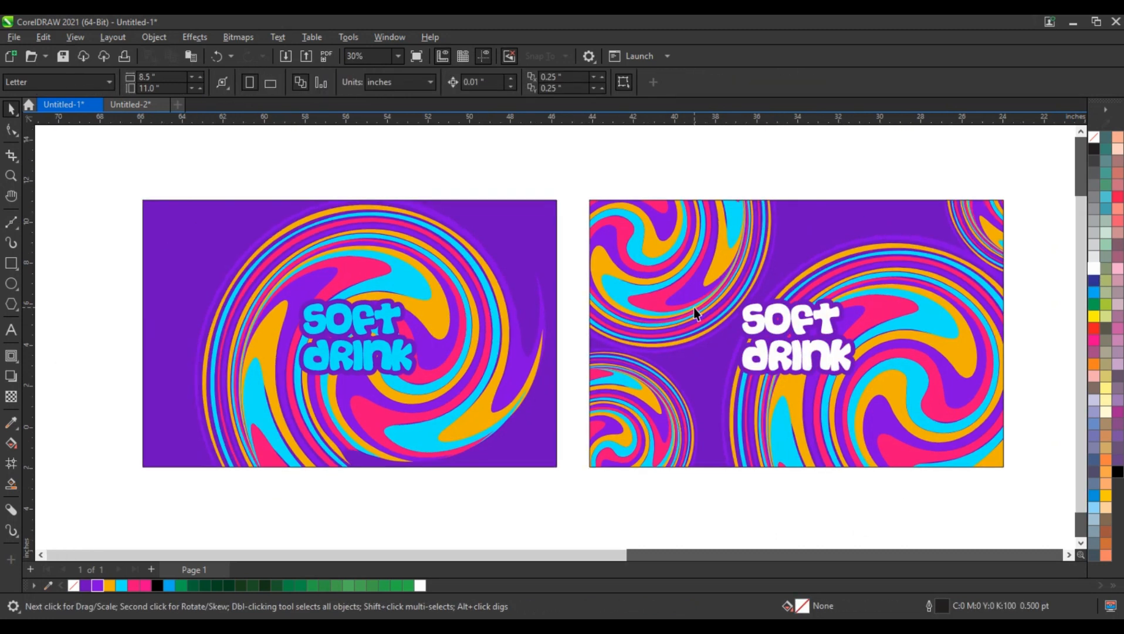